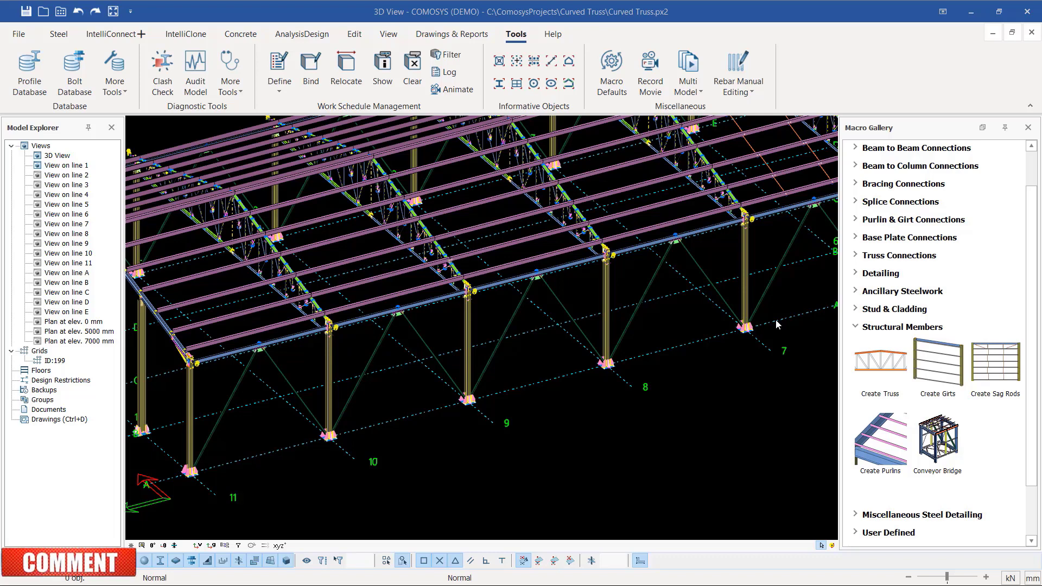
scroll(615, 324, "down", 3)
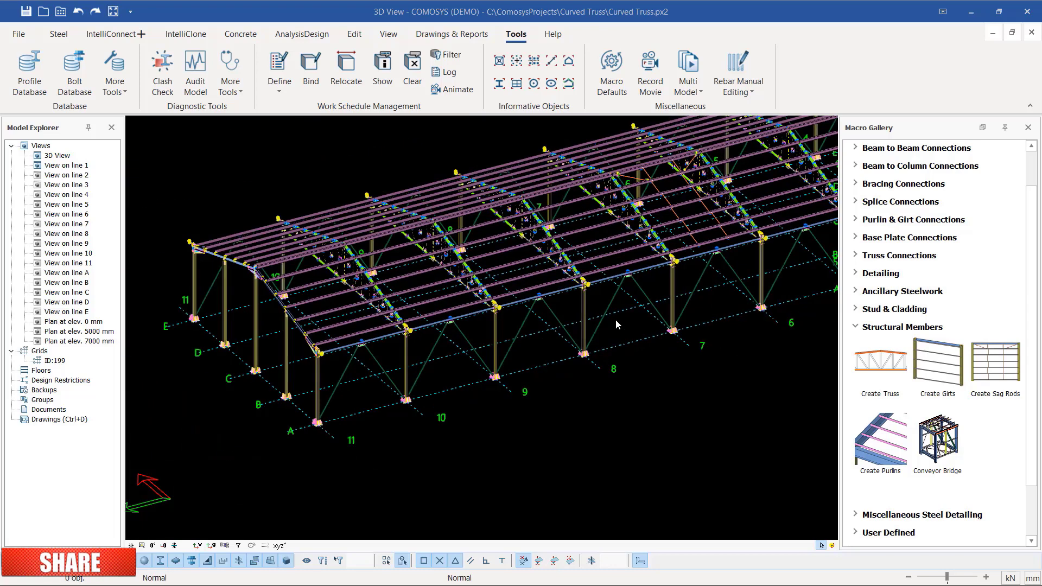
scroll(293, 352, "up", 3)
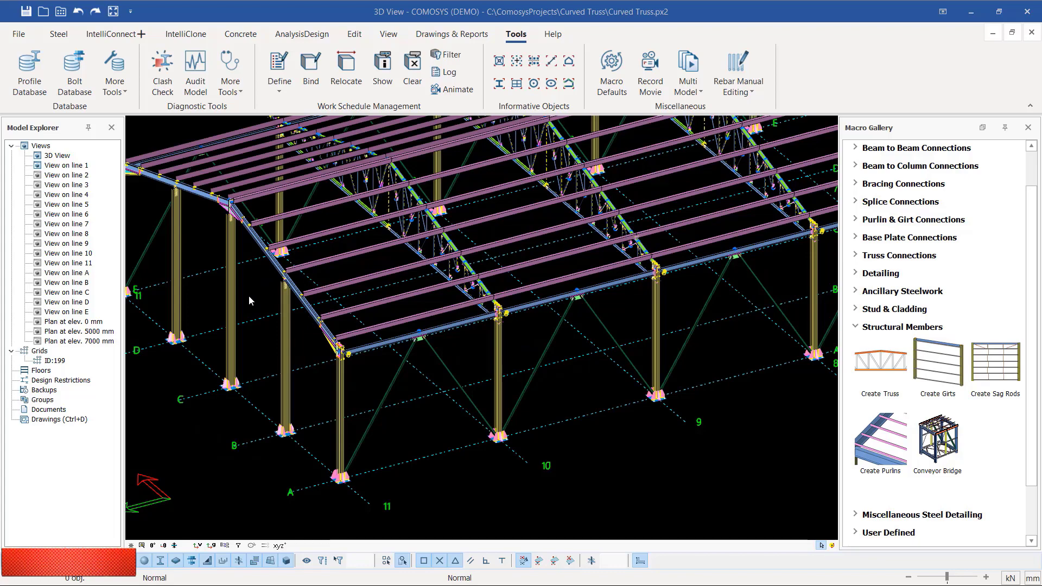
scroll(249, 295, "down", 3)
scroll(427, 236, "up", 3)
scroll(310, 291, "down", 1)
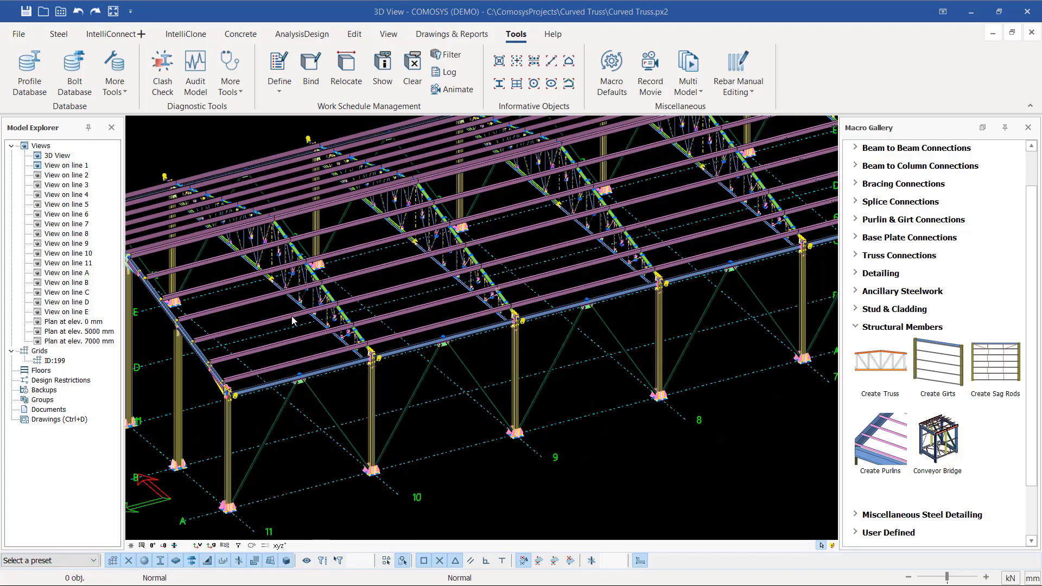
scroll(269, 310, "down", 1)
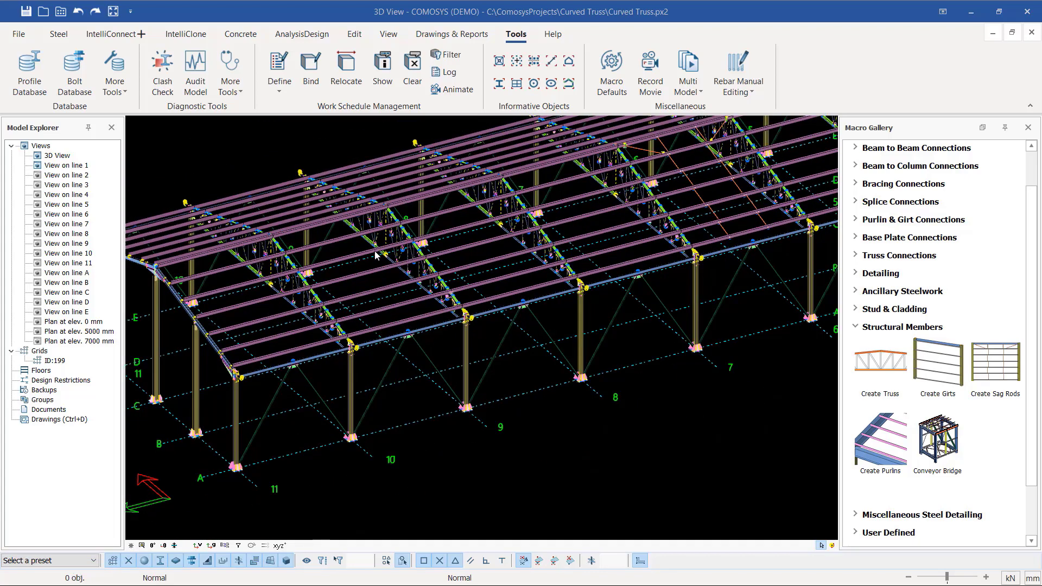
scroll(374, 258, "down", 2)
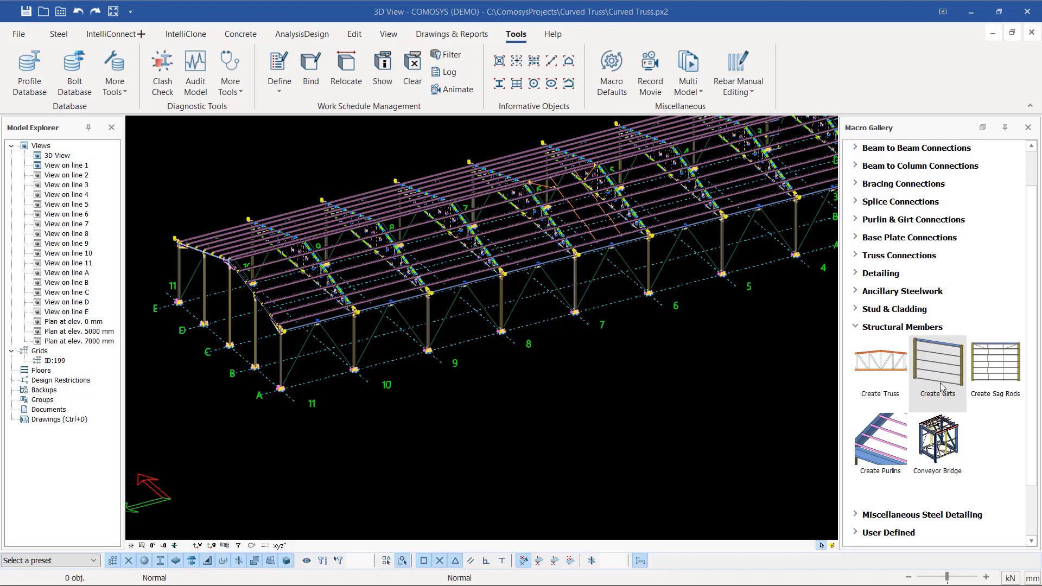
Create girts along grid line A between the columns at lines 11 and 2.
left_click(934, 362)
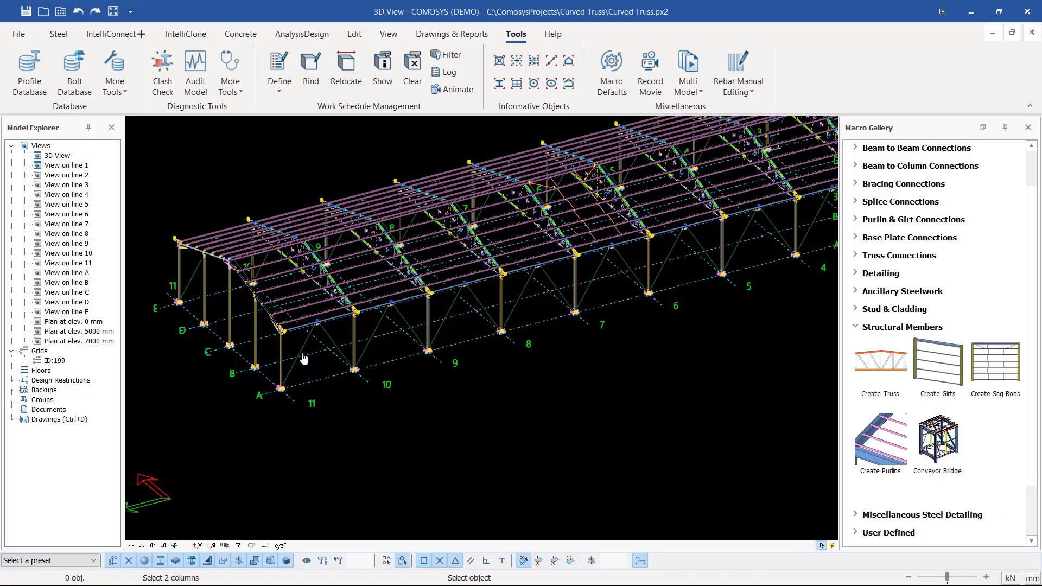
scroll(283, 358, "up", 5)
scroll(226, 394, "down", 7)
scroll(236, 396, "up", 6)
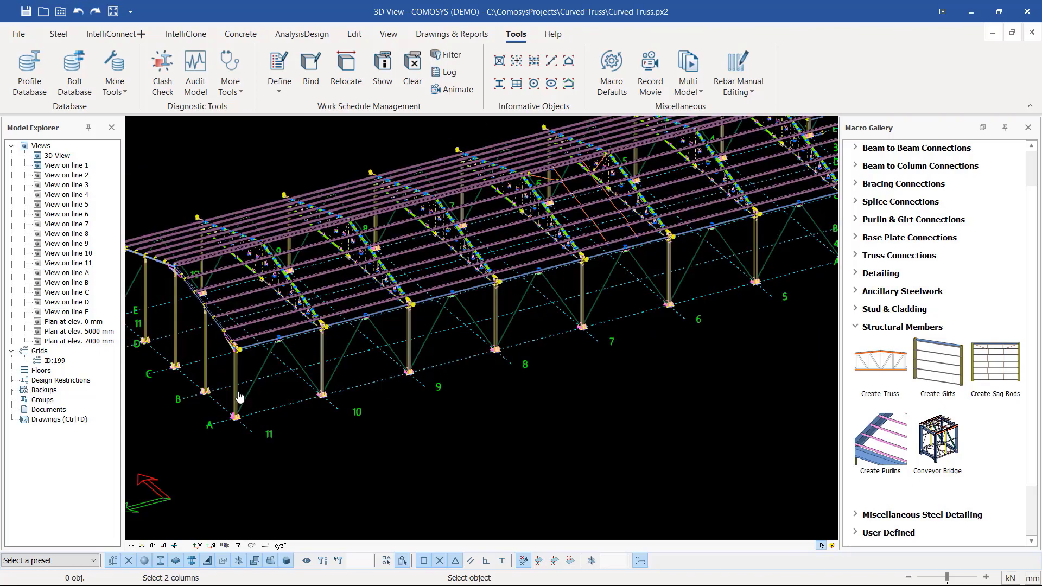
scroll(202, 408, "down", 7)
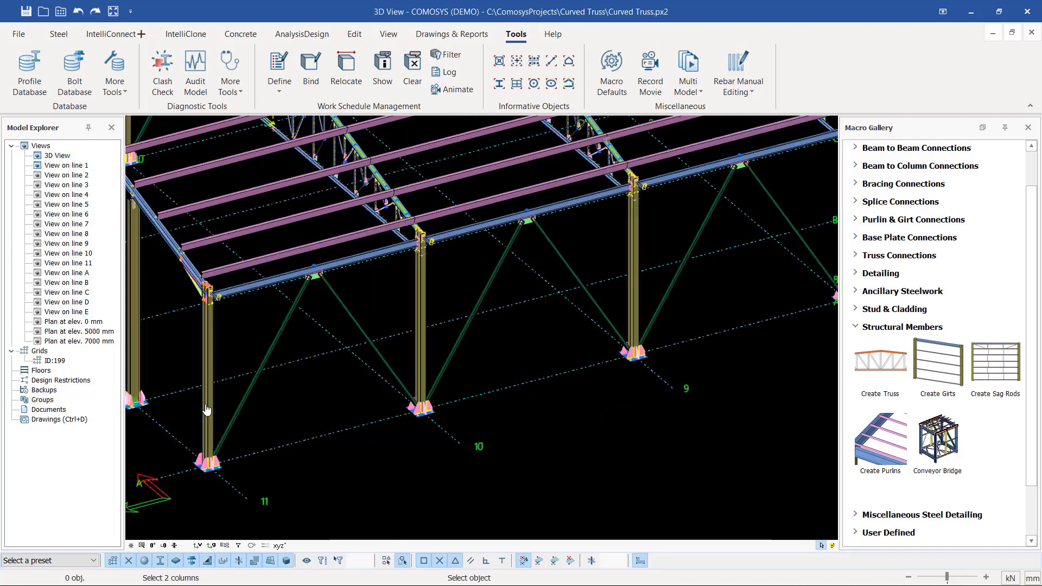
scroll(604, 308, "up", 3)
scroll(604, 309, "up", 3)
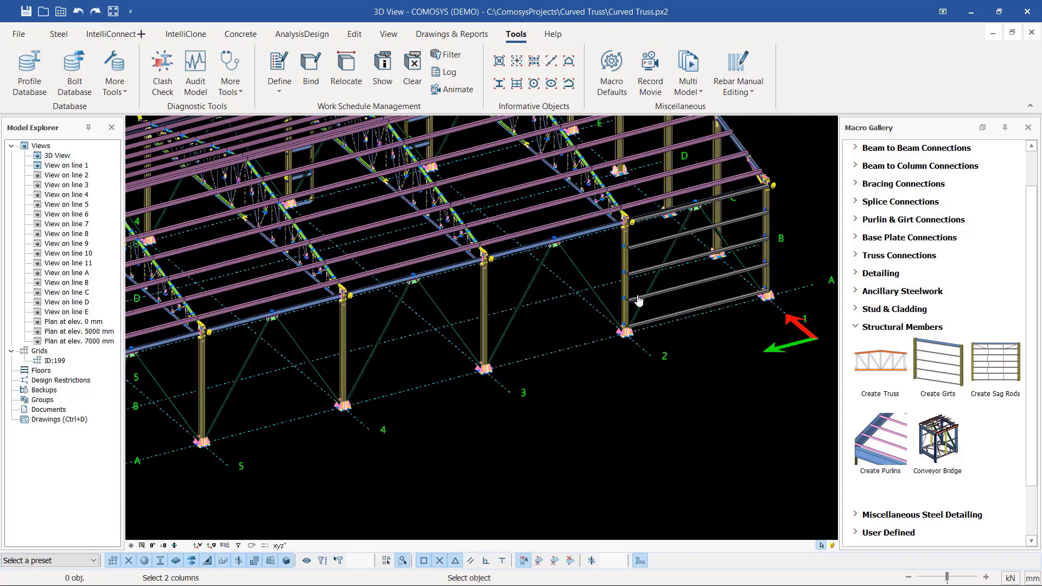
left_click(652, 279)
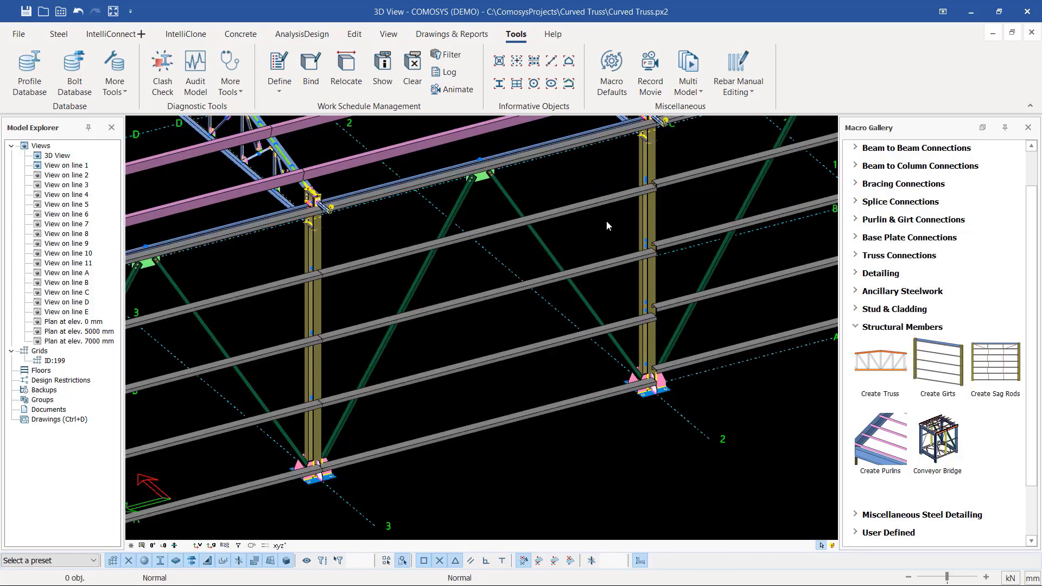
Examine the girts along line A, especially where they meet the columns at lines 1, 2 and 3.
scroll(499, 352, "down", 3)
scroll(730, 228, "up", 3)
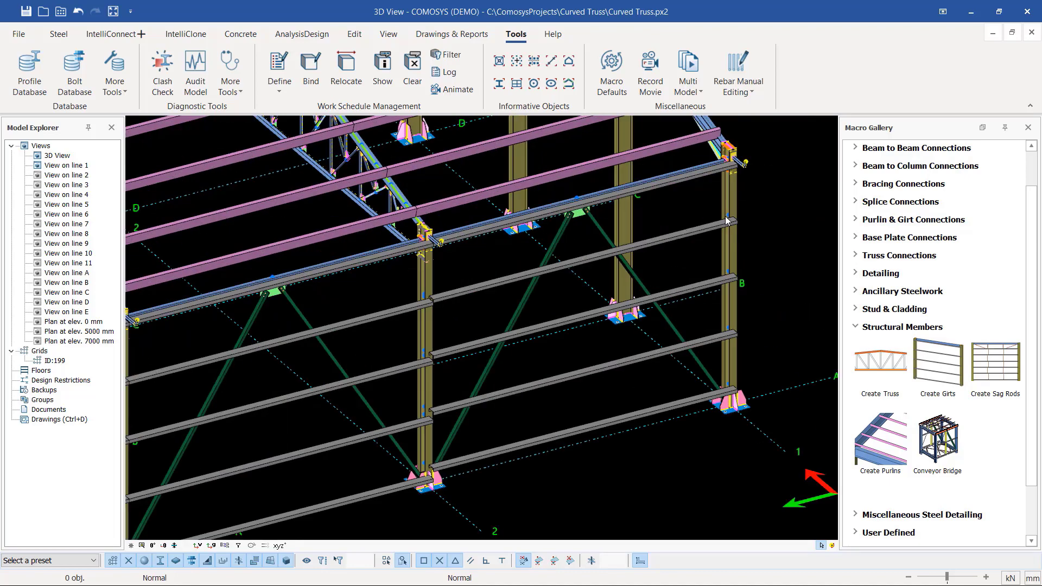
scroll(417, 470, "up", 2)
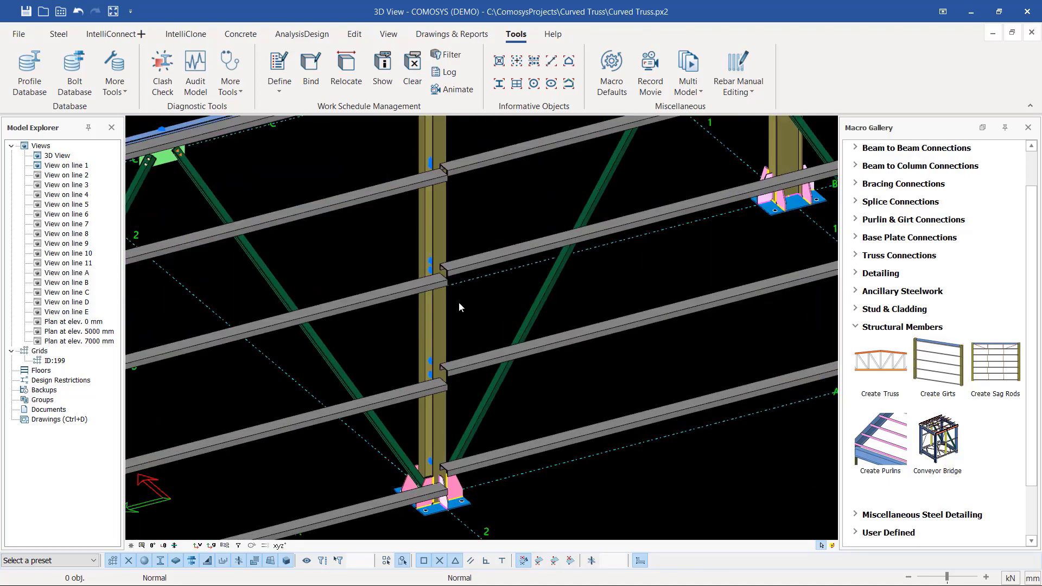
scroll(456, 352, "down", 3)
scroll(666, 228, "up", 4)
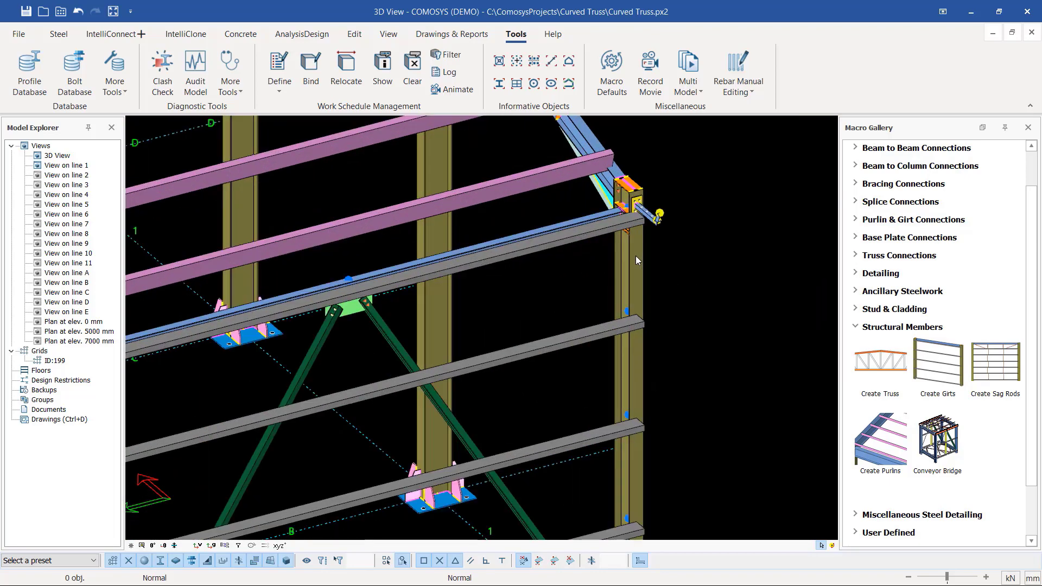
scroll(636, 255, "down", 5)
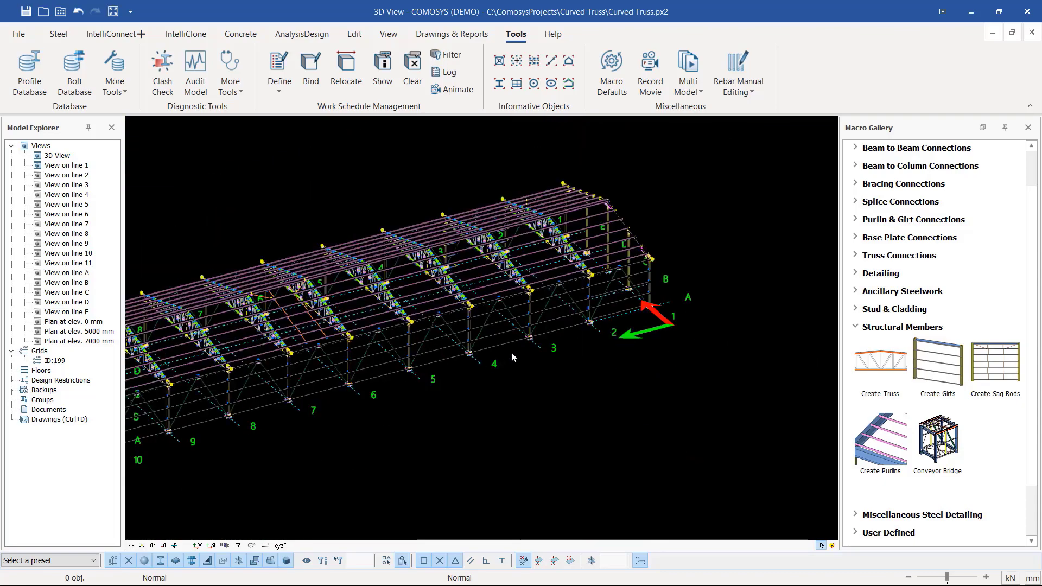
scroll(196, 417, "down", 1)
scroll(190, 415, "up", 3)
scroll(581, 319, "down", 3)
scroll(729, 279, "up", 3)
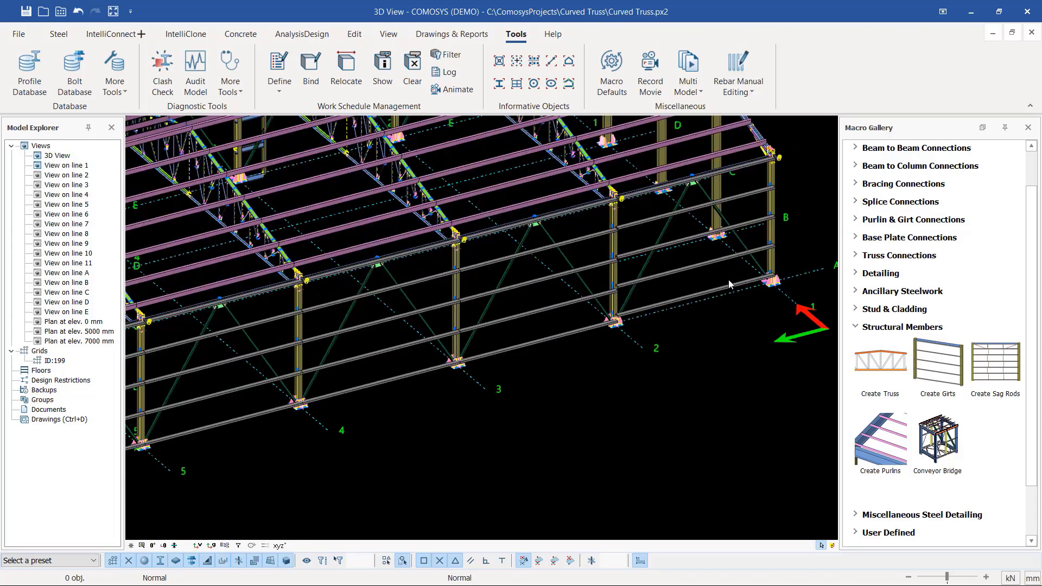
scroll(728, 279, "down", 2)
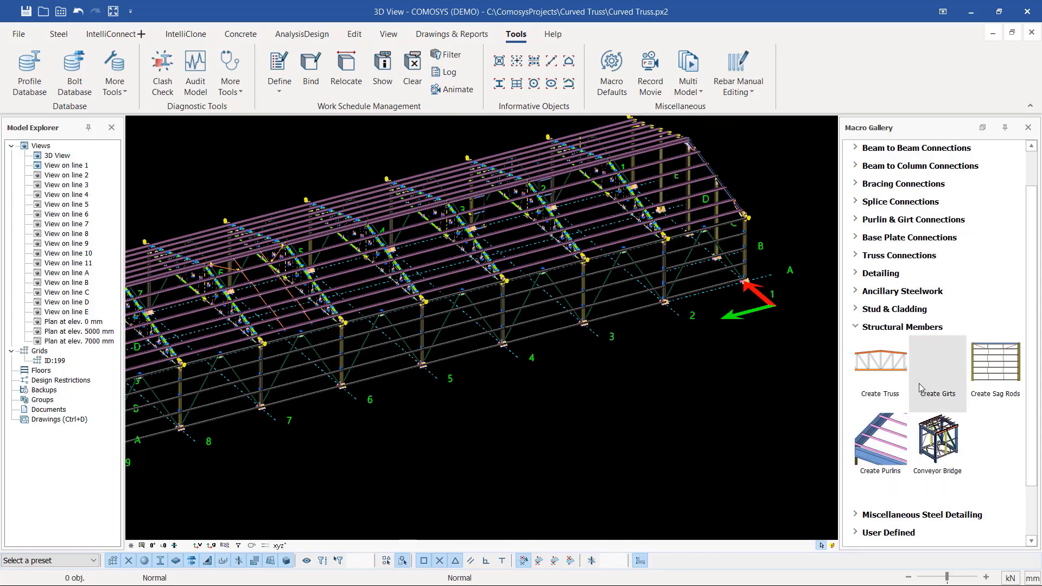
Create girts across the gable end on grid line 11 between the corner columns at lines E and A.
left_click(936, 371)
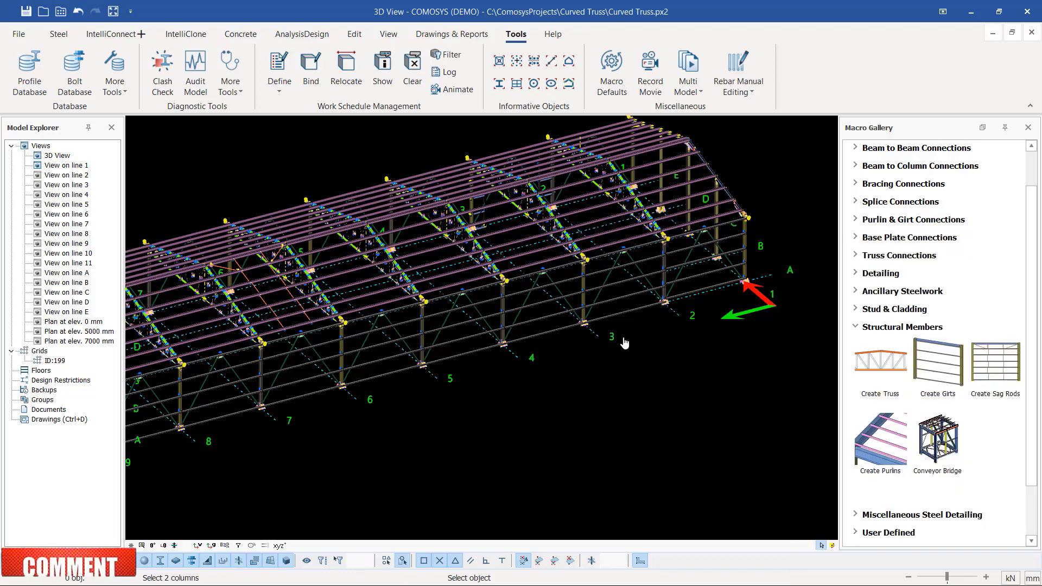
scroll(624, 342, "down", 2)
scroll(172, 437, "up", 3)
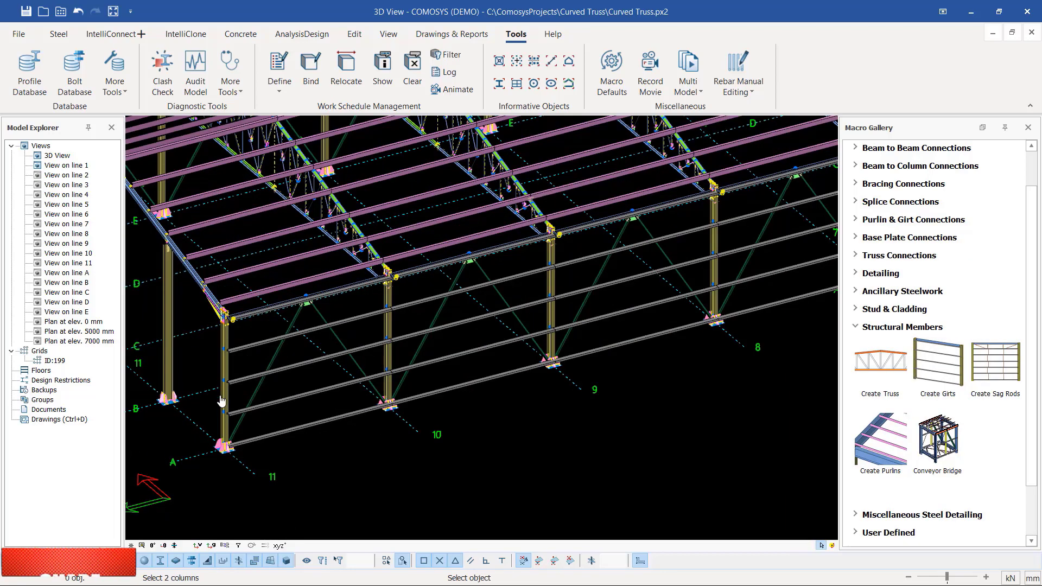
scroll(211, 423, "down", 1)
scroll(211, 423, "down", 3)
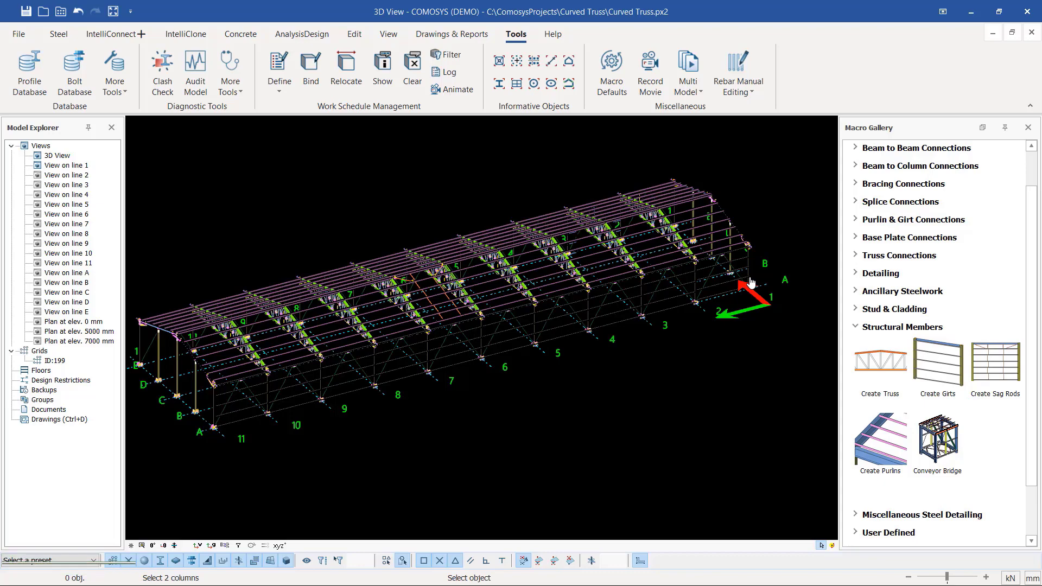
scroll(750, 282, "up", 5)
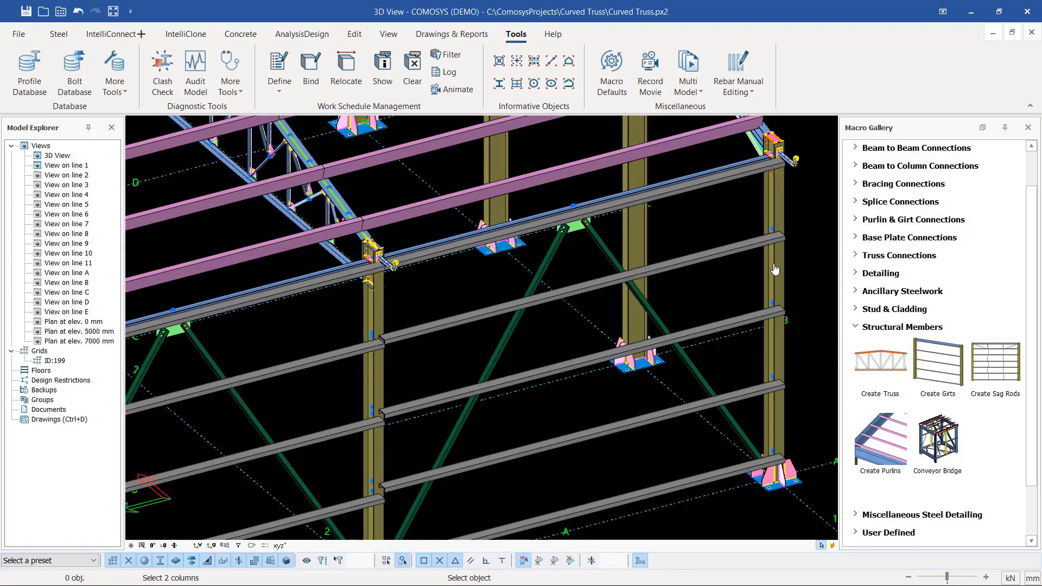
scroll(770, 266, "down", 6)
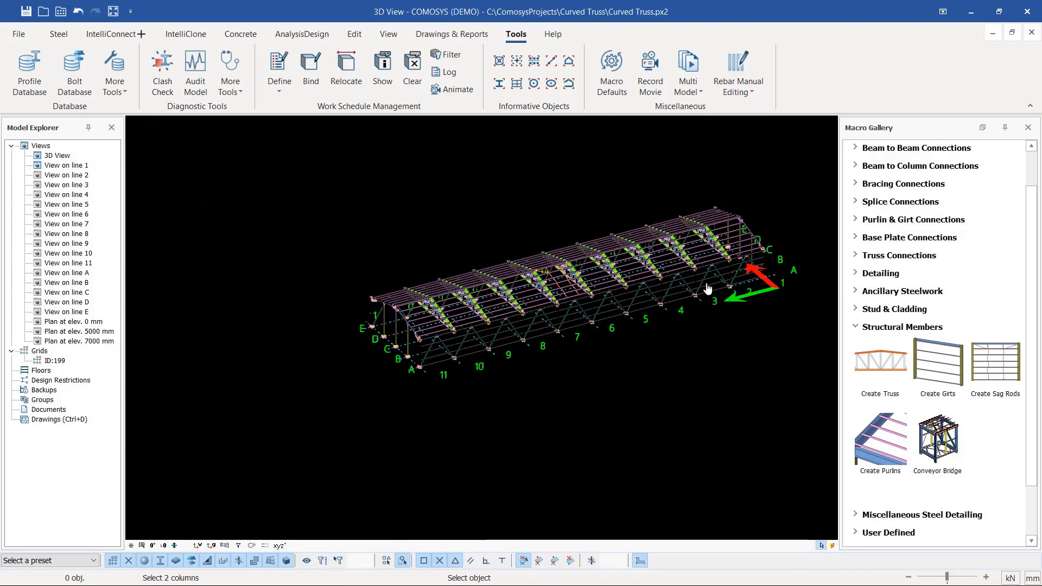
scroll(488, 318, "up", 2)
scroll(365, 384, "up", 5)
scroll(339, 408, "down", 7)
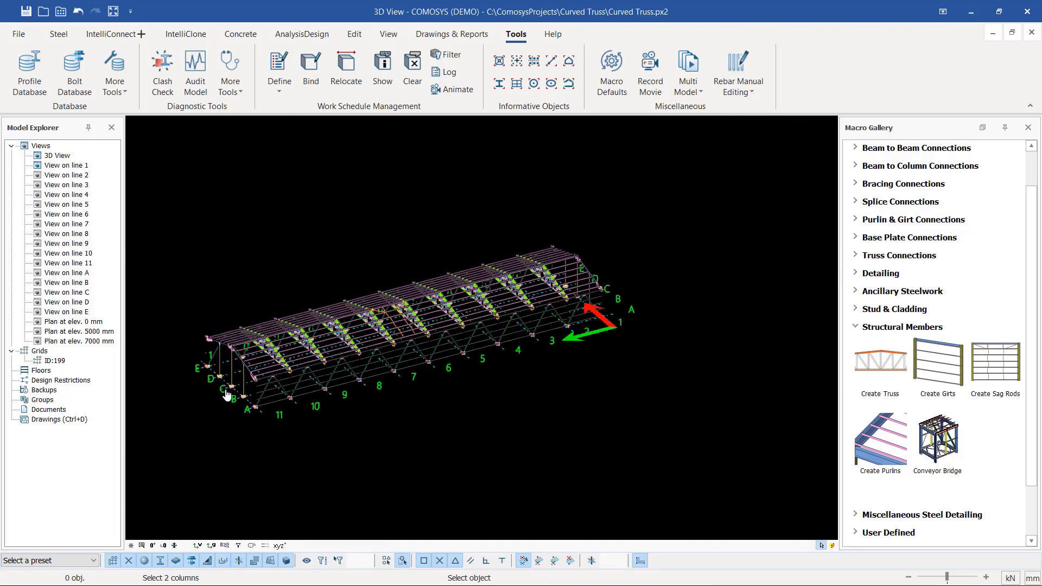
scroll(545, 293, "up", 3)
scroll(545, 293, "up", 4)
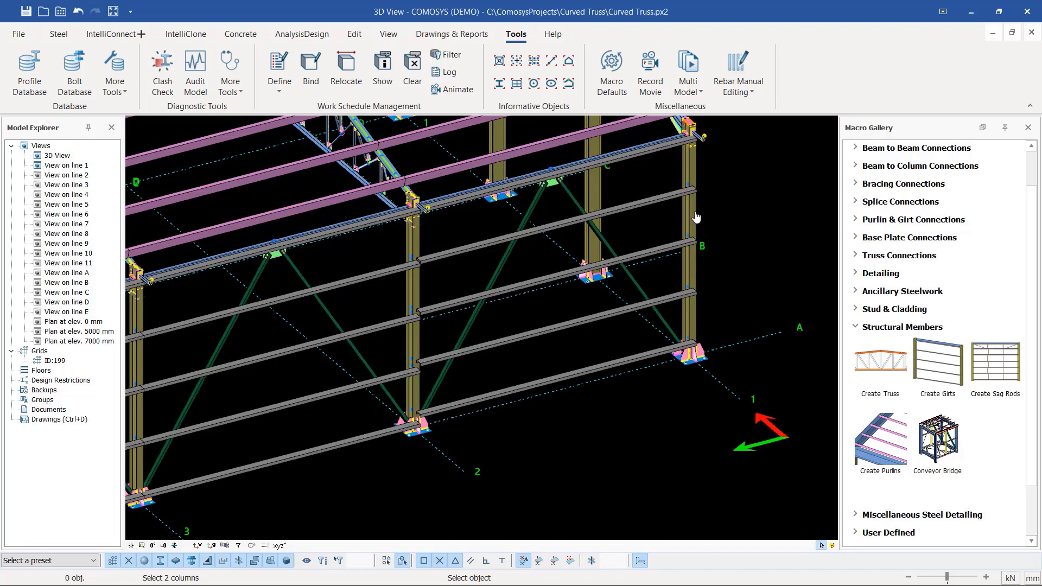
scroll(696, 217, "down", 5)
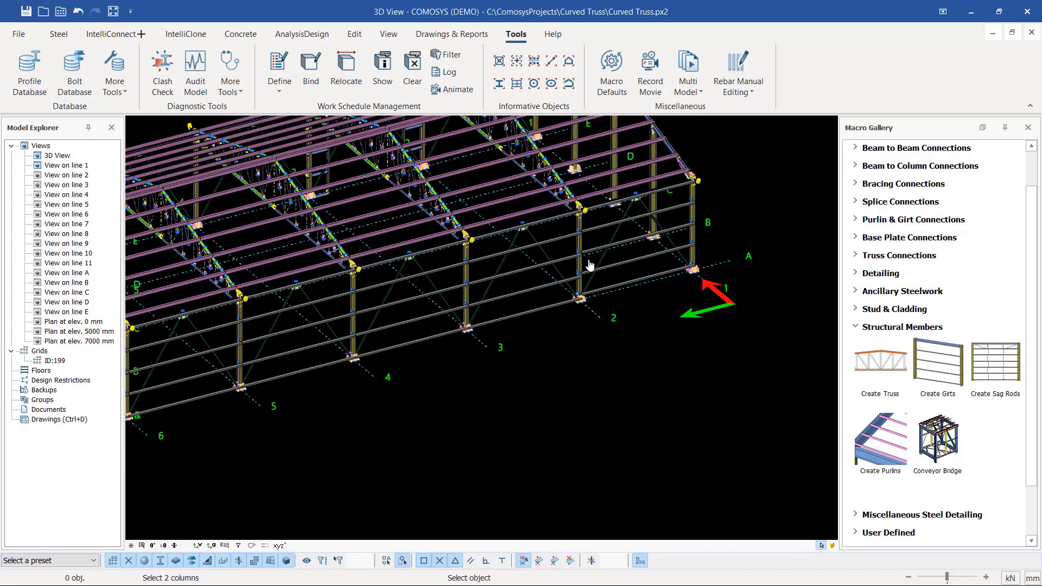
scroll(589, 269, "up", 7)
scroll(235, 339, "down", 6)
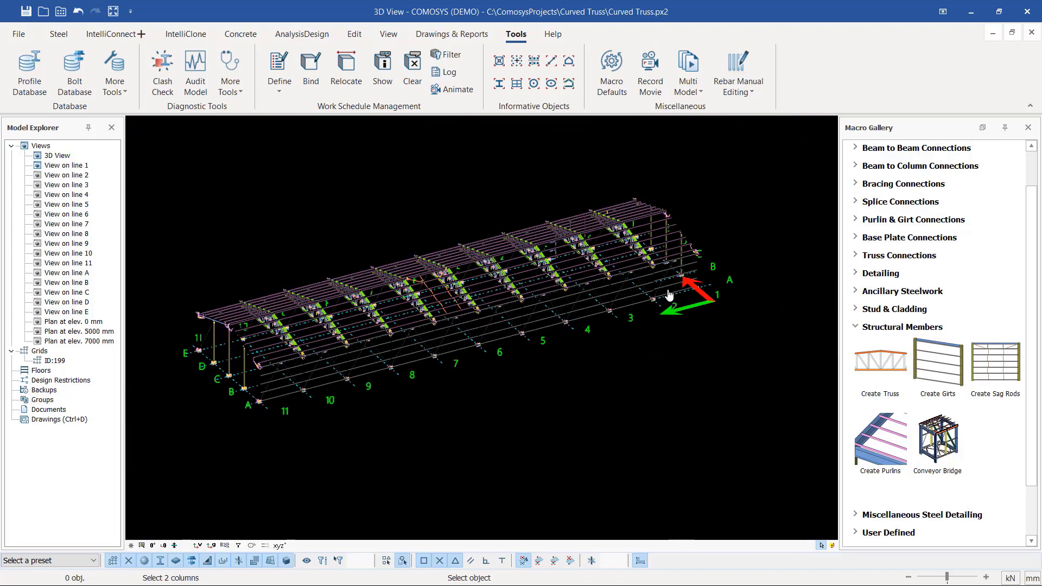
scroll(235, 339, "up", 4)
scroll(235, 339, "up", 3)
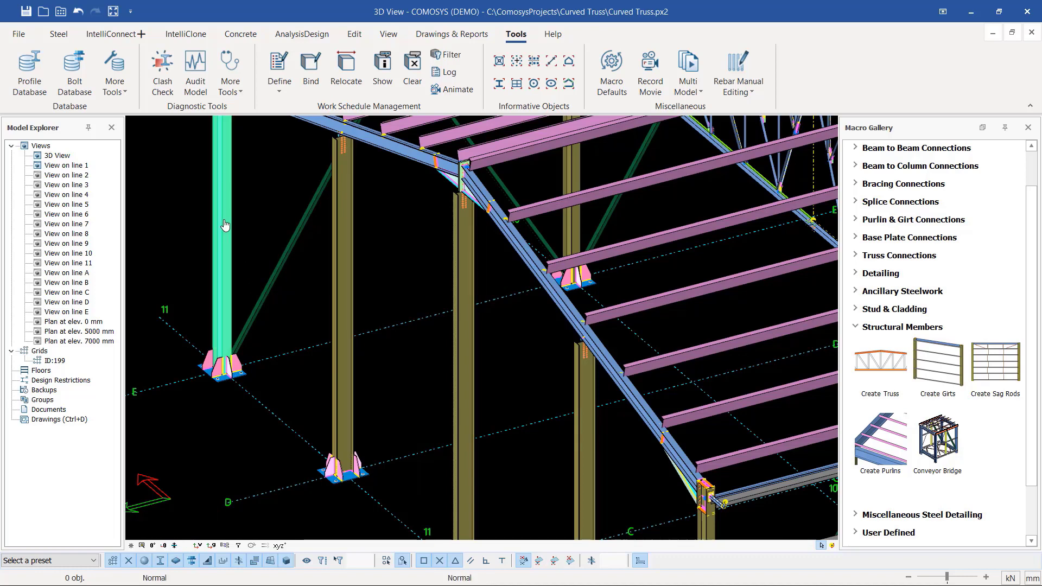
scroll(268, 237, "down", 2)
scroll(267, 236, "down", 5)
scroll(469, 404, "up", 5)
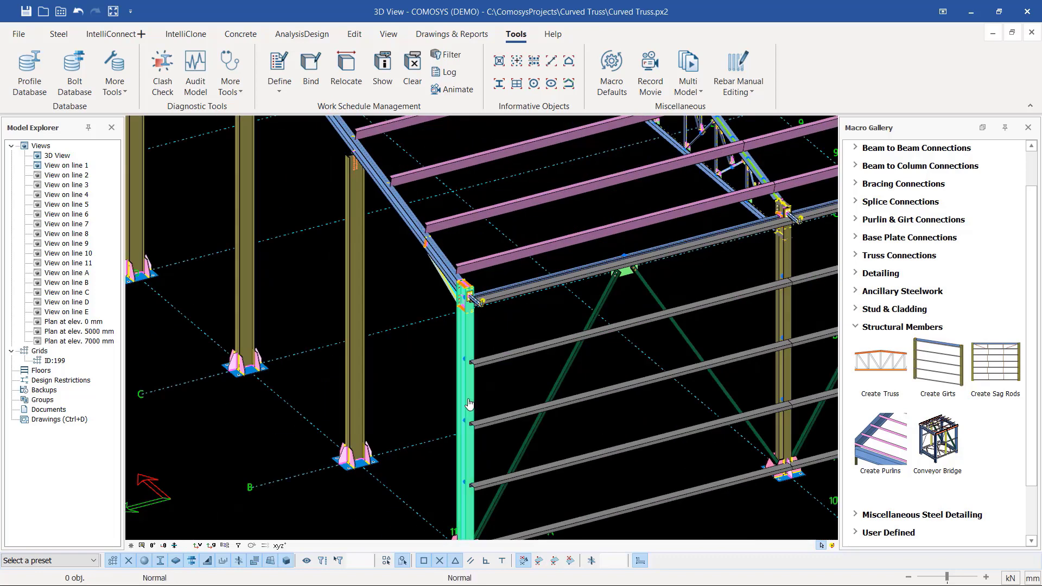
scroll(380, 394, "down", 5)
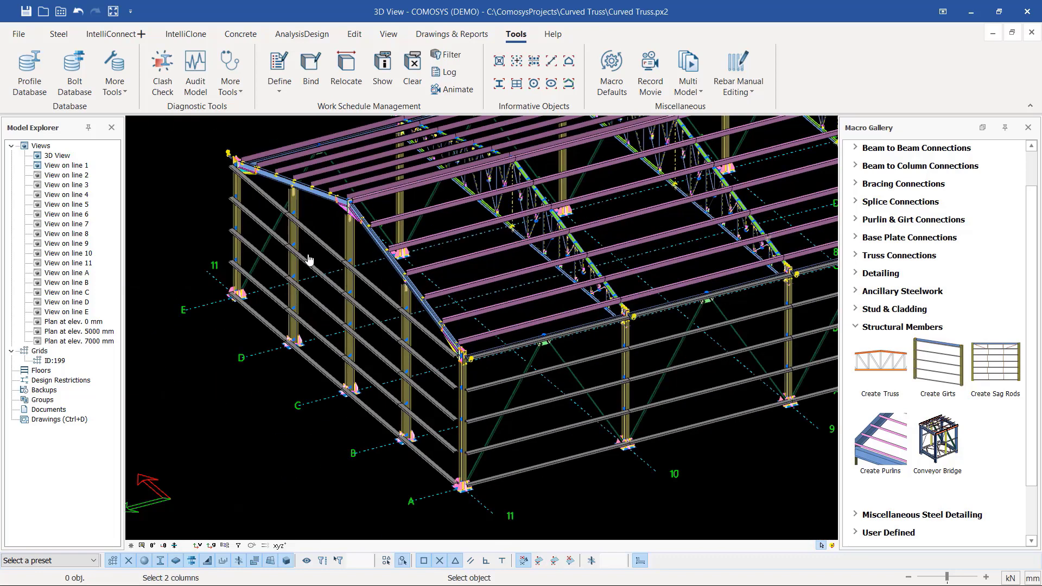
scroll(348, 230, "up", 5)
scroll(347, 230, "up", 2)
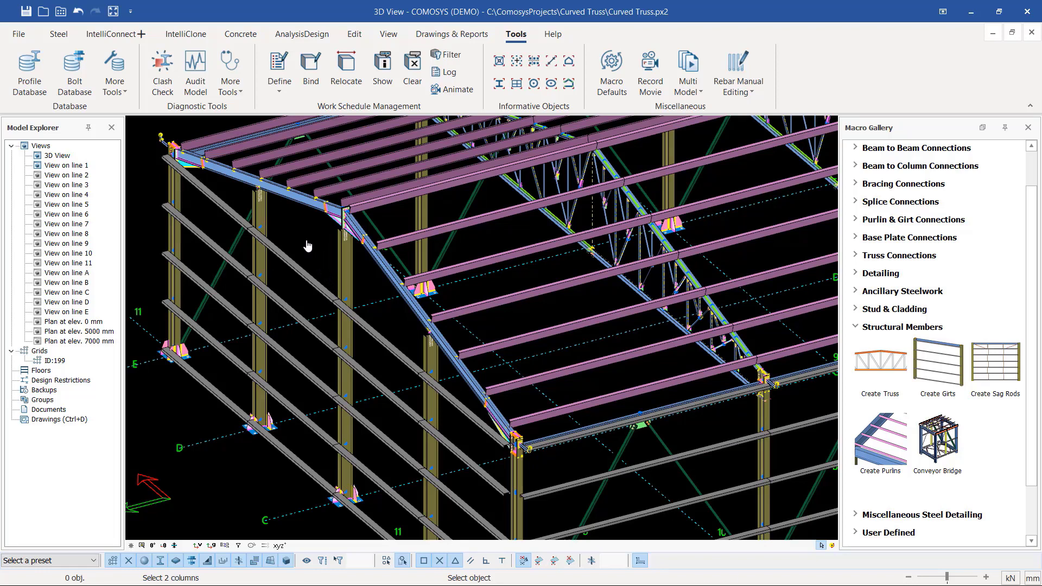
key("Escape")
key("Escape")
Examine how the new gable-end girts on grid line 11 meet the columns.
scroll(239, 236, "up", 5)
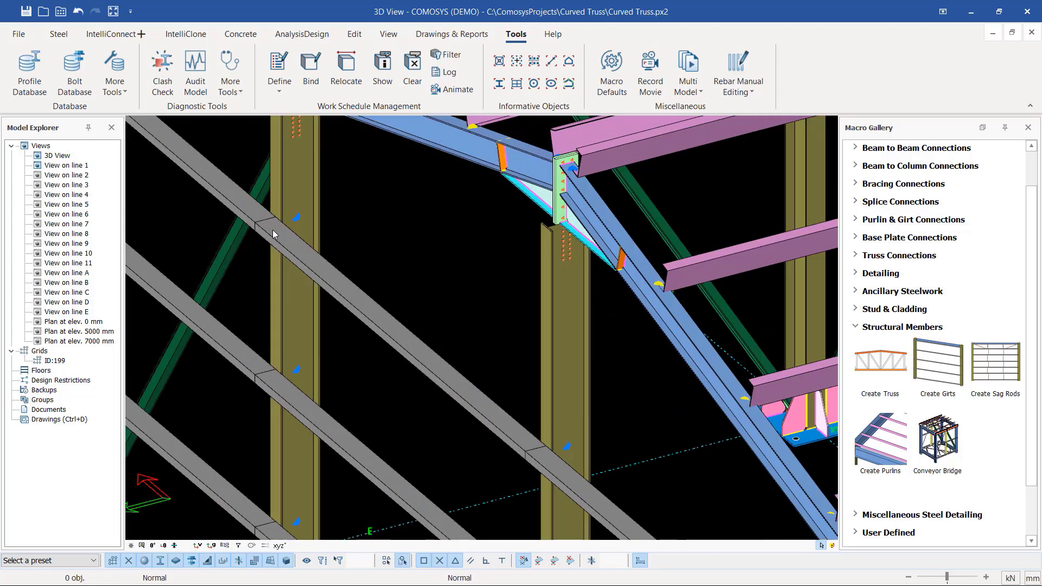
left_click(298, 218)
middle_click_drag(298, 218, 500, 219)
middle_click_drag(336, 218, 357, 213)
scroll(695, 367, "down", 6)
scroll(623, 388, "up", 6)
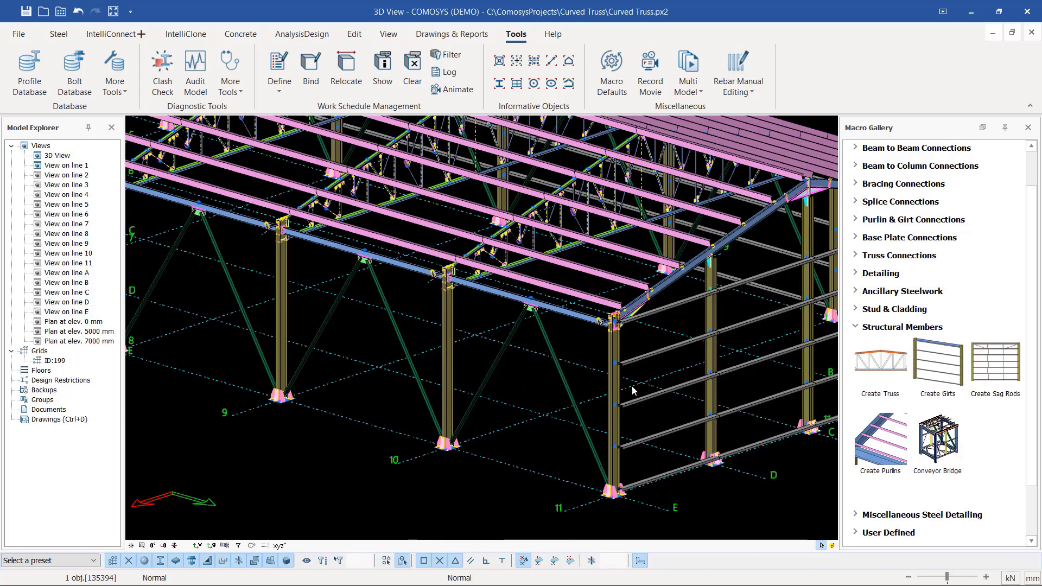
Try to create girts along grid line E, picking the corner column at line 11 and the door post beside line 3.
left_click(930, 369)
scroll(595, 380, "up", 3)
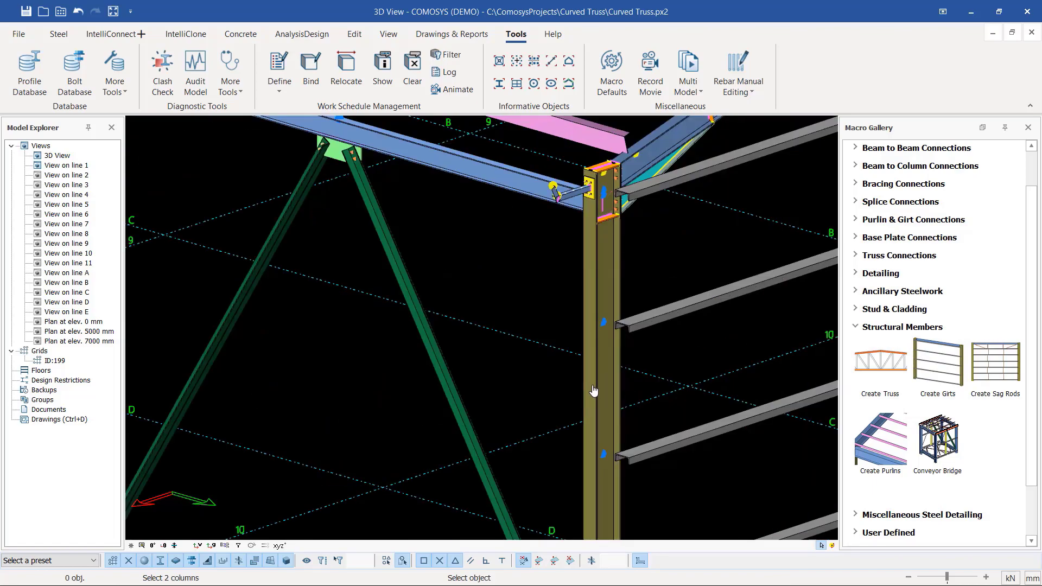
scroll(593, 387, "down", 6)
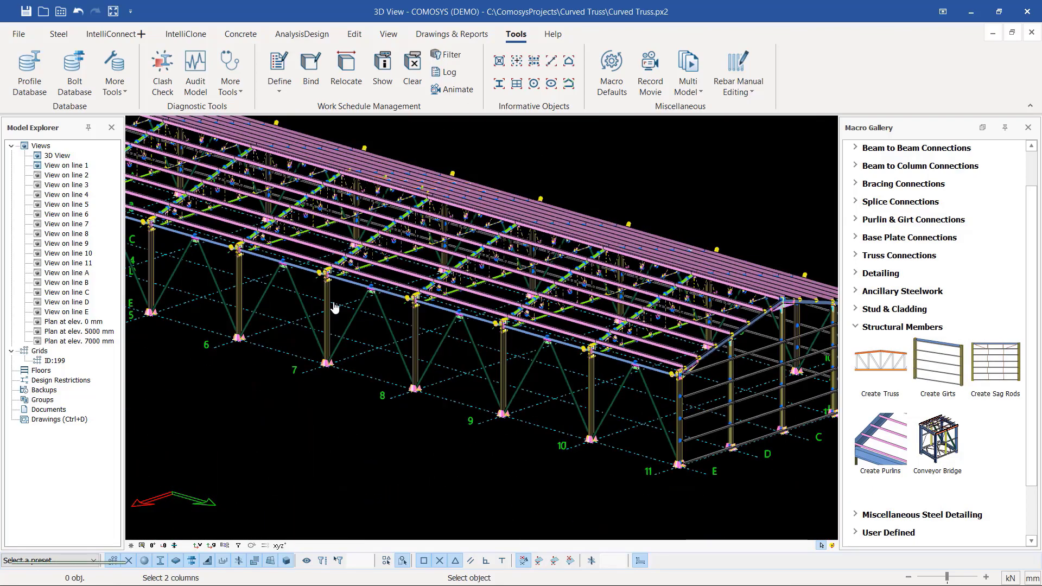
scroll(288, 303, "up", 3)
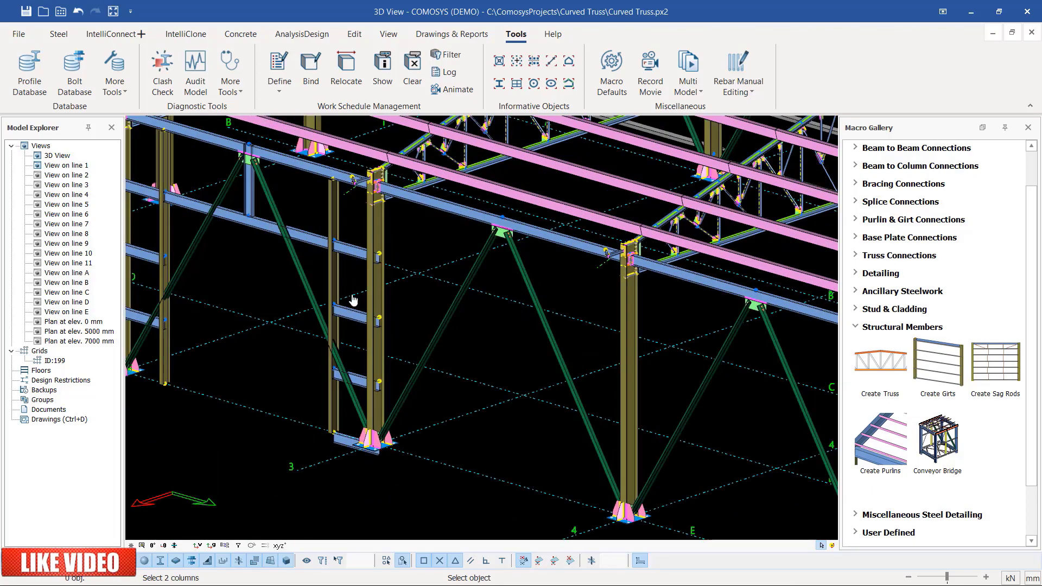
scroll(358, 308, "down", 1)
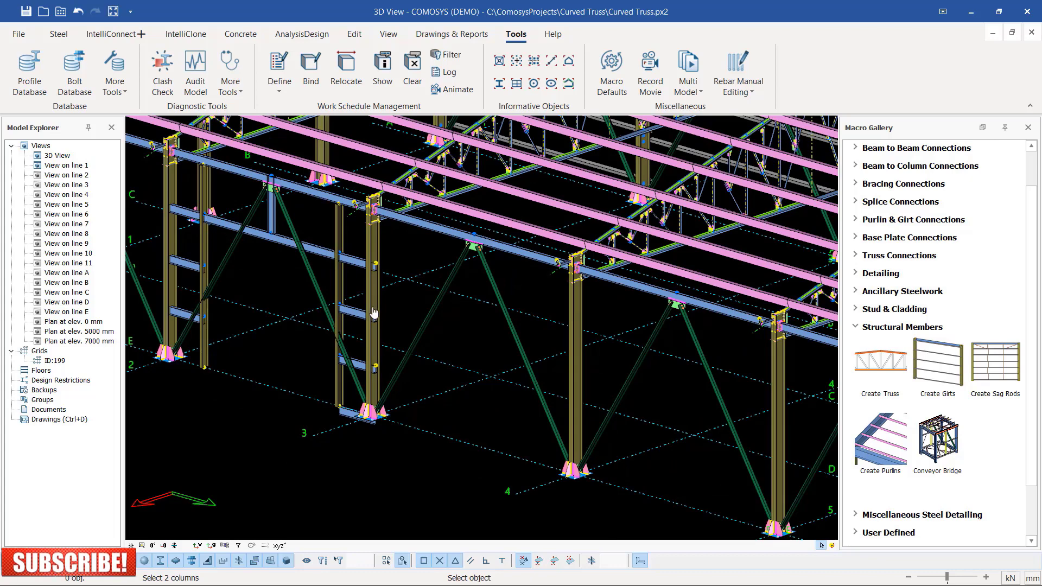
scroll(373, 315, "up", 2)
scroll(325, 293, "up", 2)
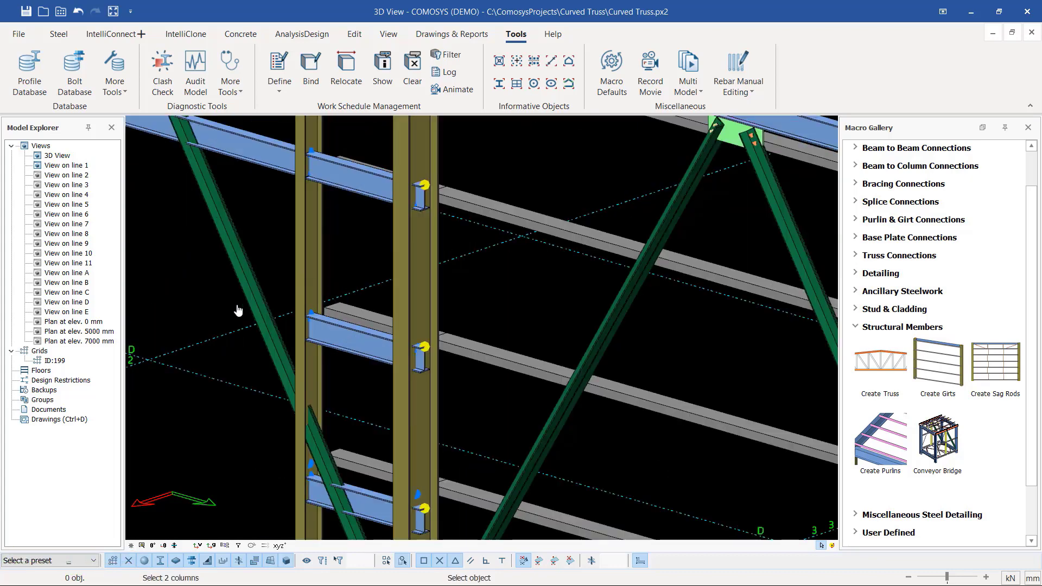
scroll(237, 306, "down", 5)
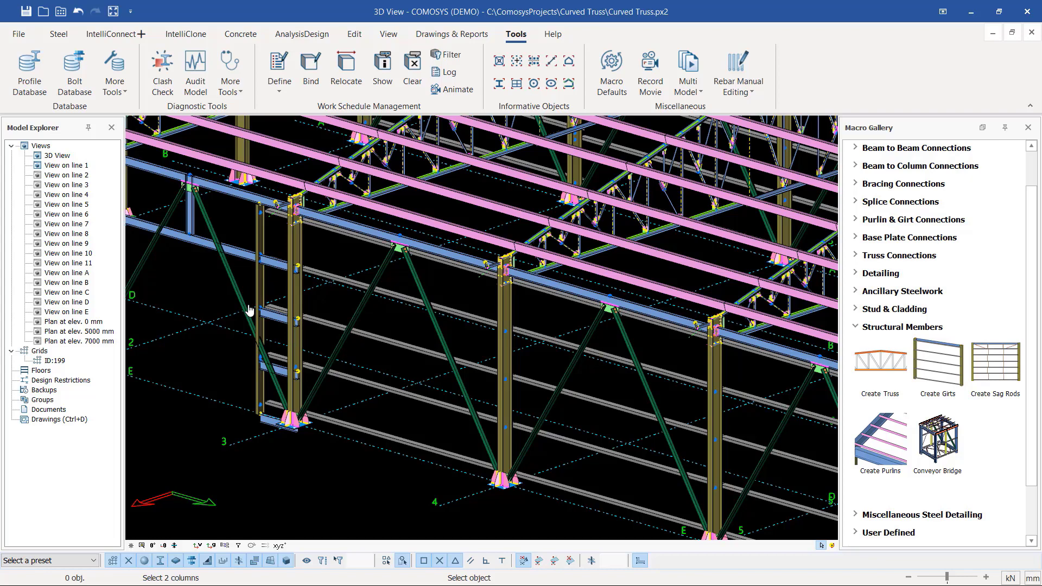
scroll(209, 279, "down", 2)
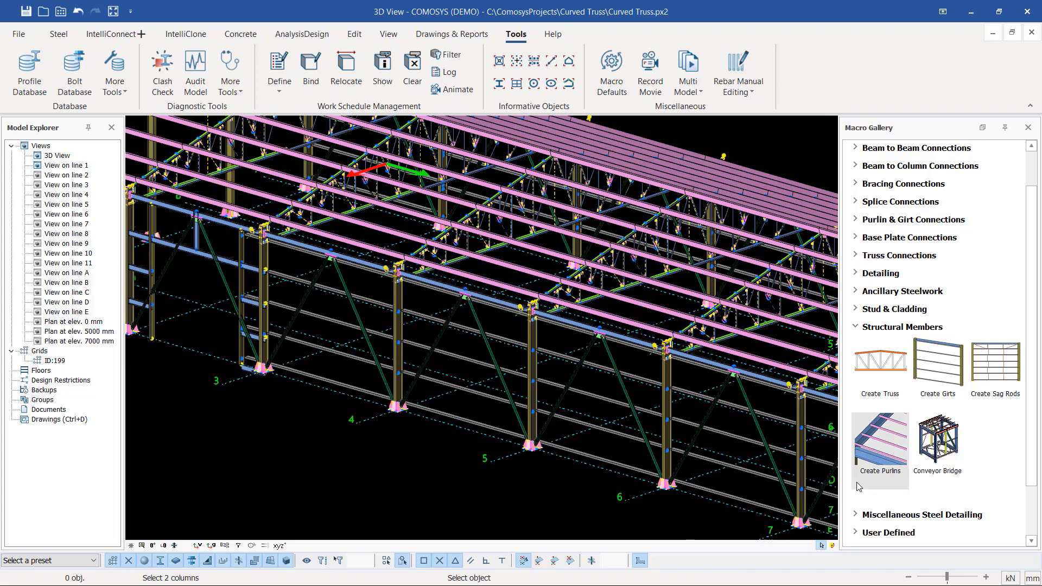
scroll(252, 317, "up", 3)
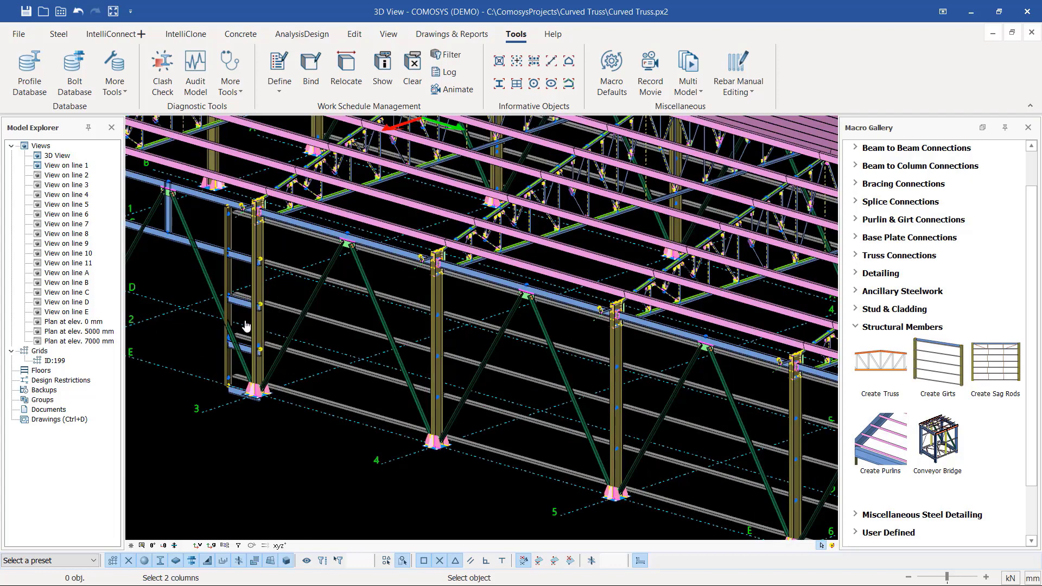
scroll(252, 324, "up", 2)
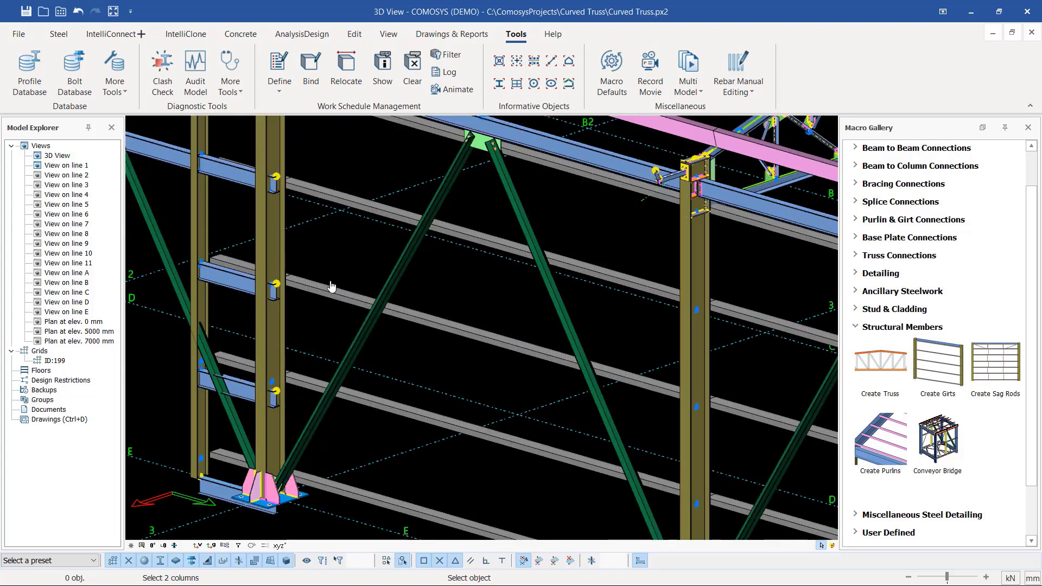
right_click(335, 260)
key("Escape")
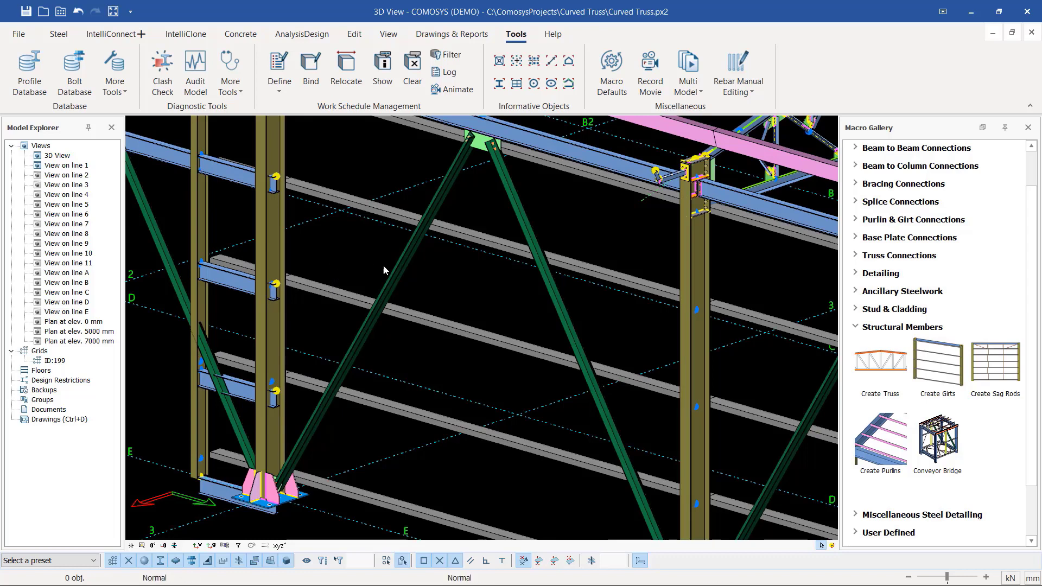
Undo the girts just created along grid line E.
right_click(425, 279)
left_click(444, 281)
left_click(78, 11)
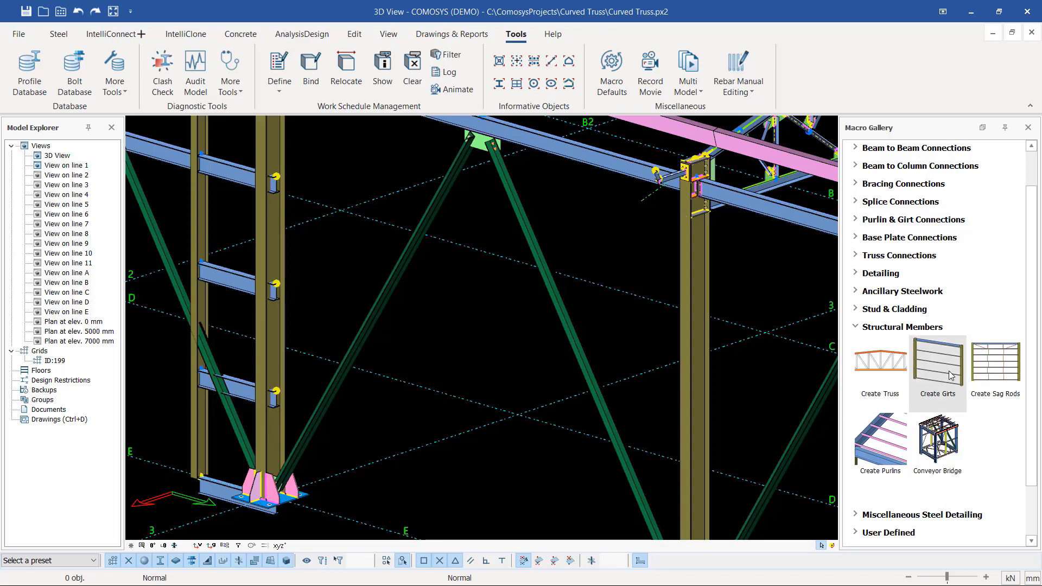
Create girts along grid line E, picking the door post beside line 3 first and the corner column at line 11 second.
mouse_move(941, 372)
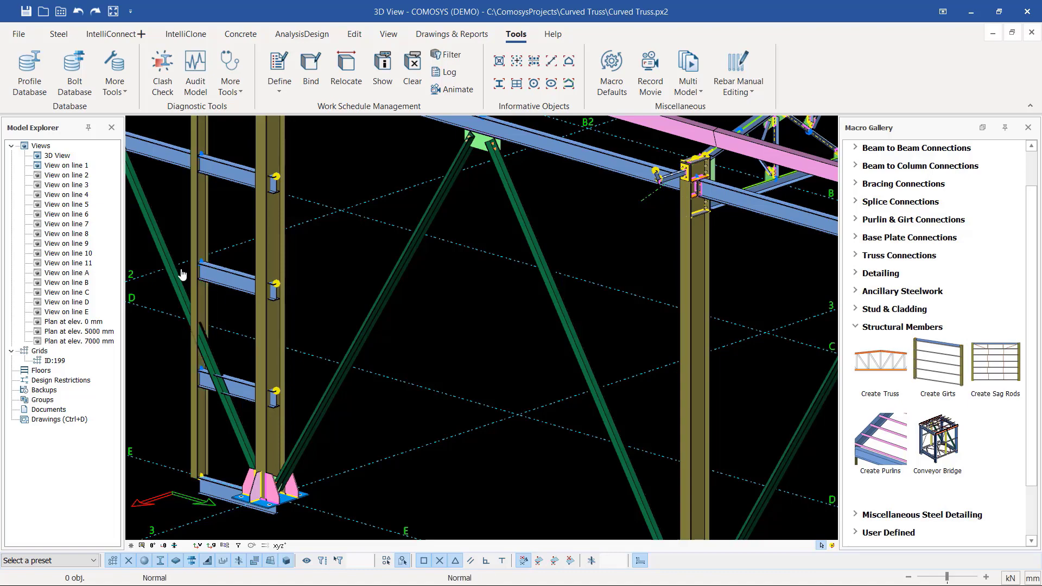
scroll(200, 335, "down", 9)
scroll(645, 462, "up", 9)
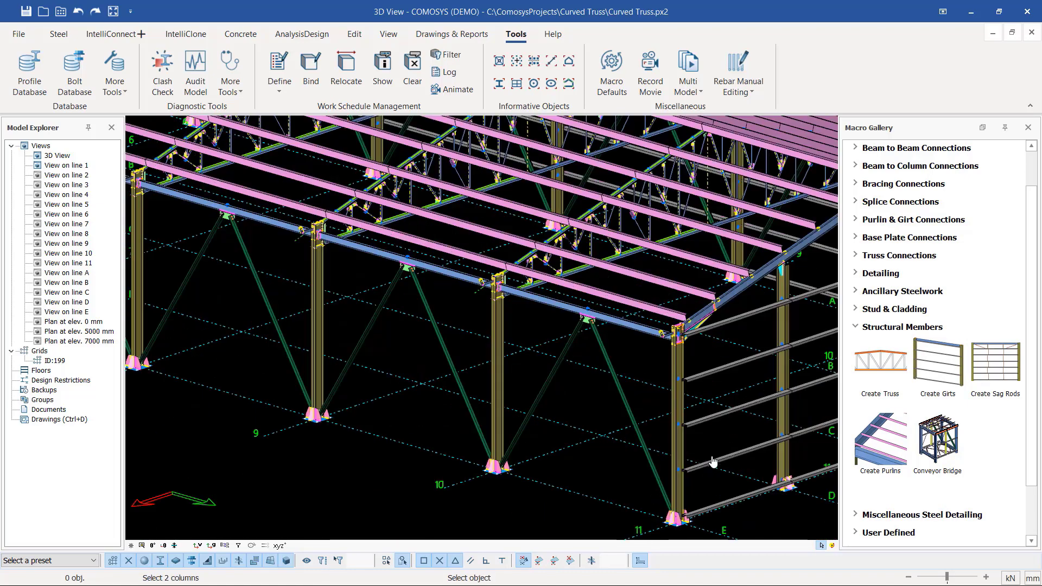
key("Escape")
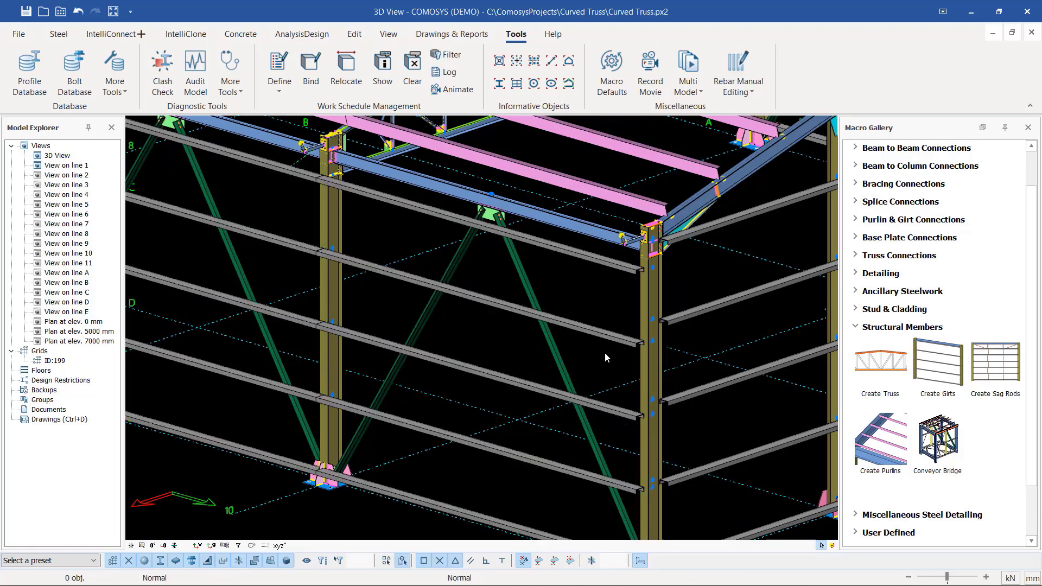
Create girts along grid line E from the corner column at line 1 to the door post beside line 2.
scroll(605, 353, "down", 9)
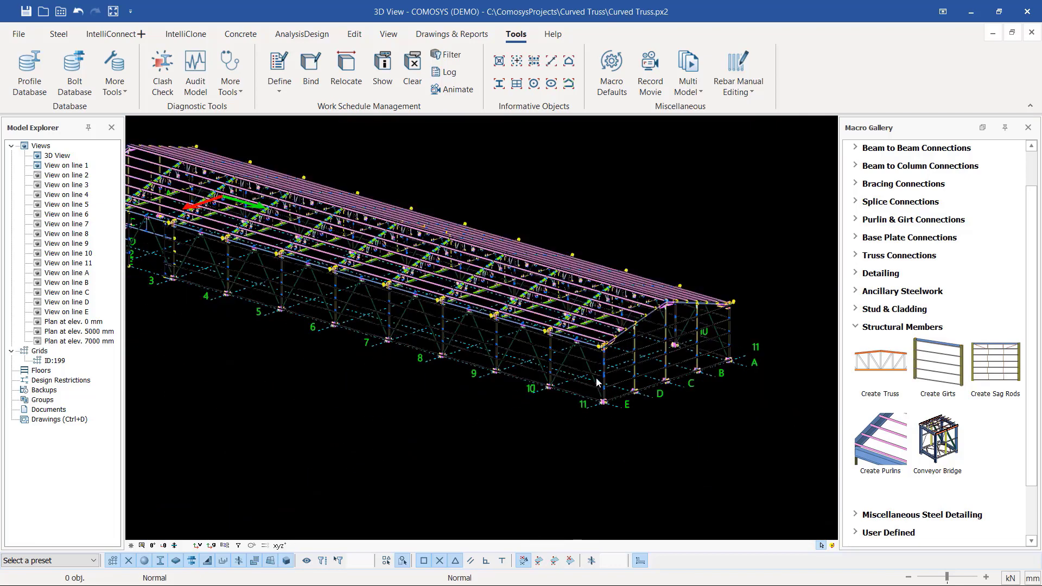
scroll(161, 248, "up", 7)
scroll(607, 376, "down", 7)
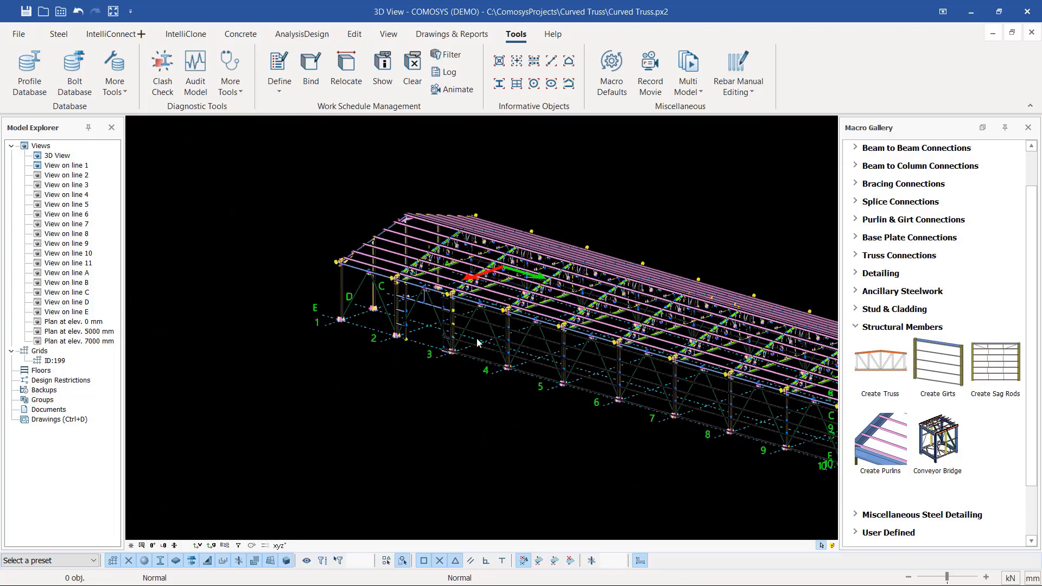
scroll(381, 327, "up", 5)
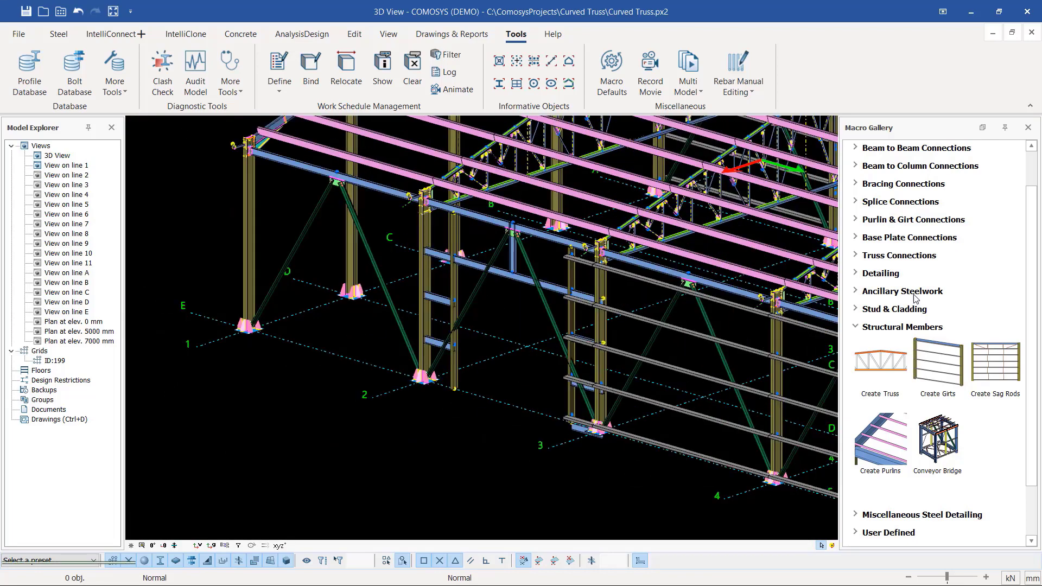
left_click(938, 363)
scroll(217, 212, "up", 5)
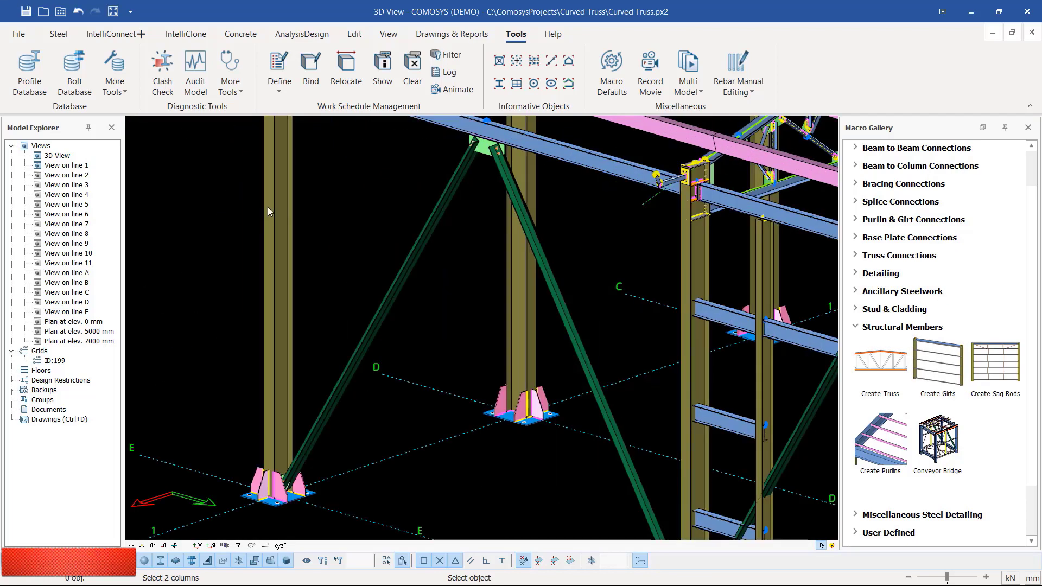
scroll(325, 233, "down", 3)
scroll(646, 357, "up", 4)
scroll(645, 357, "down", 4)
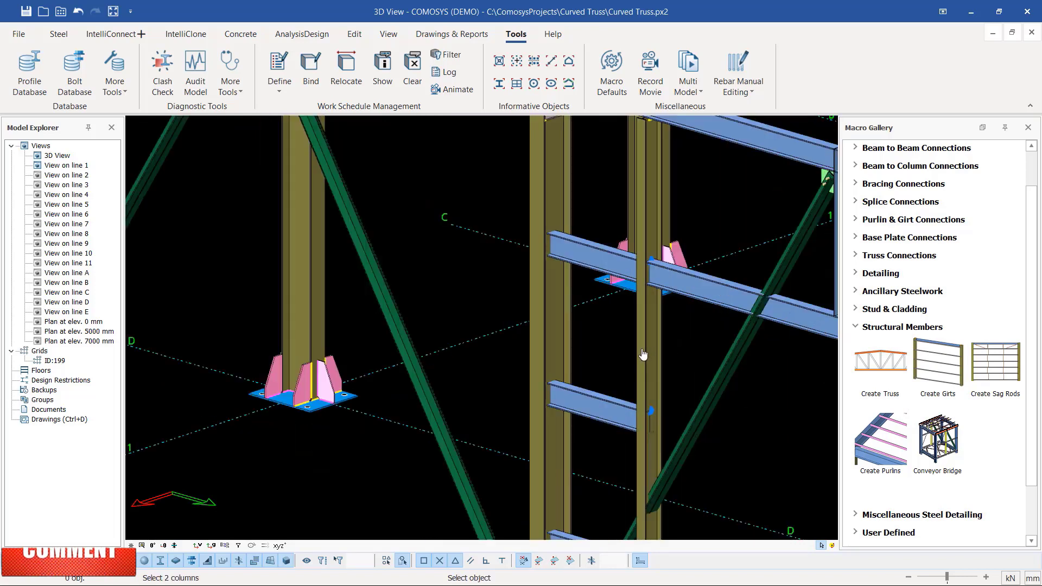
scroll(228, 296, "down", 2)
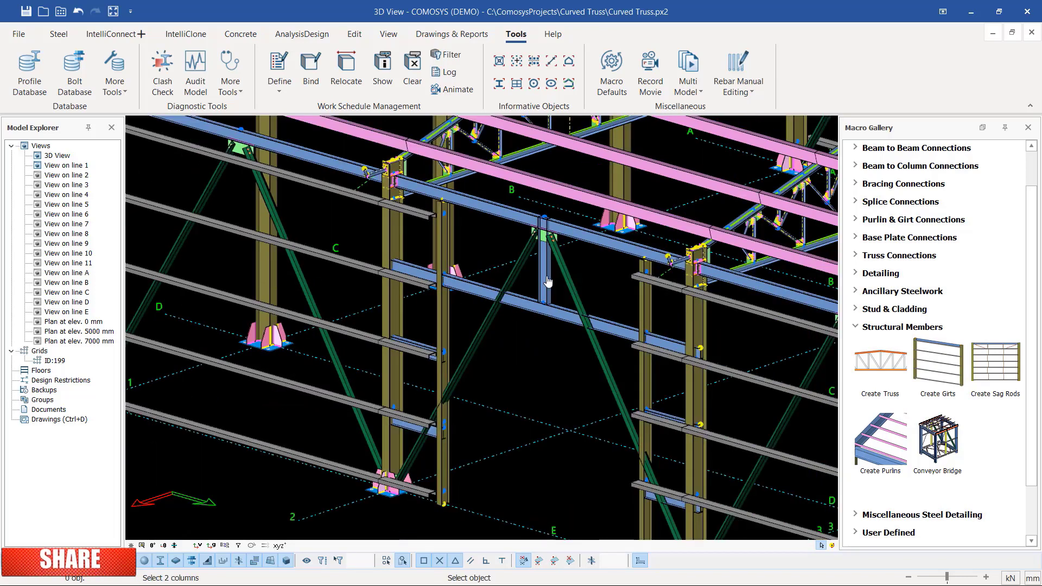
right_click(511, 349)
key("Escape")
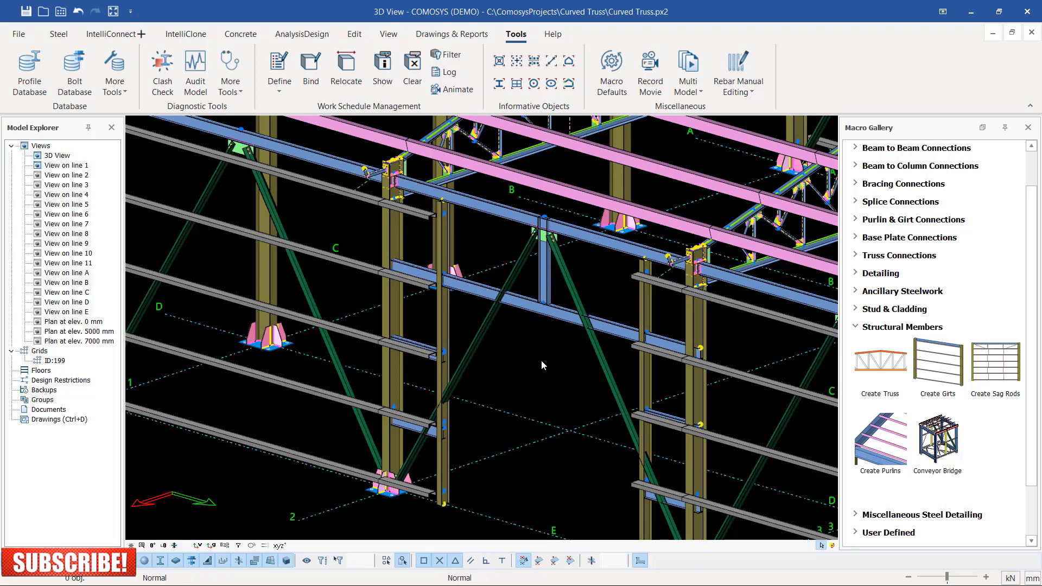
Delete the two diagonal braces crossing the door opening between lines 2 and 3 on grid line E.
scroll(554, 261, "up", 8)
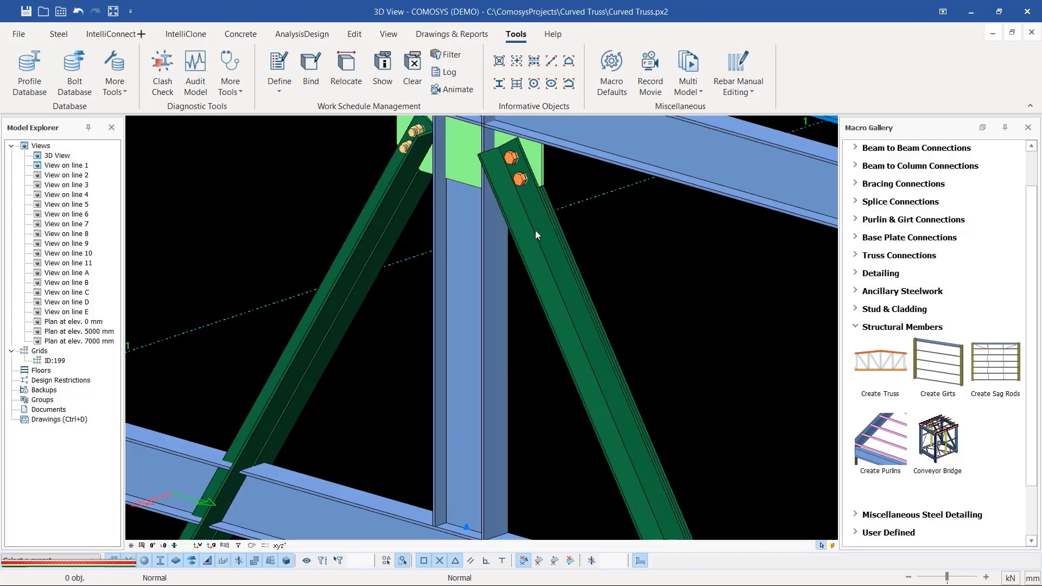
left_click(583, 332)
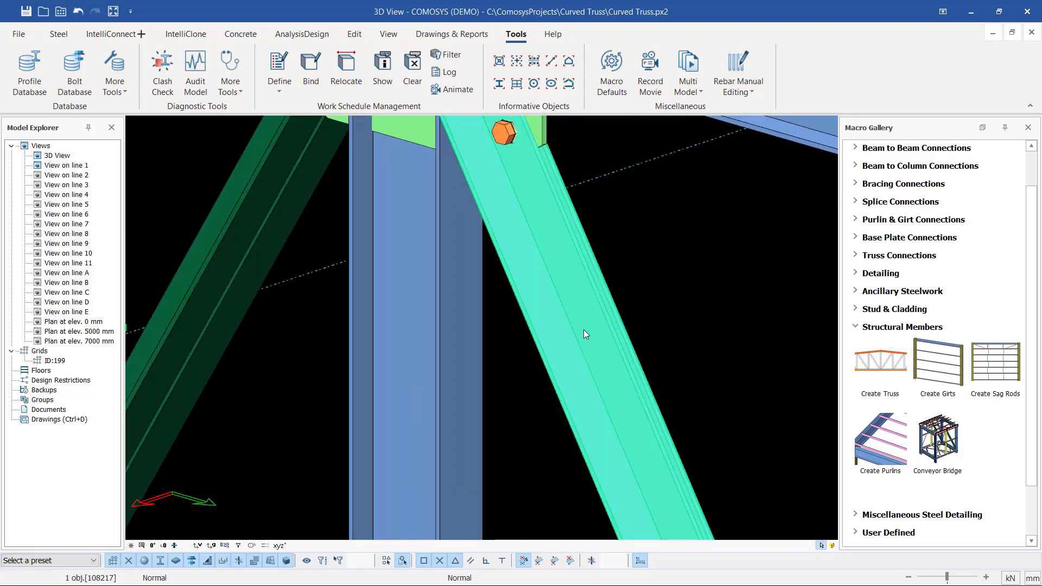
key("Delete")
left_click(465, 343)
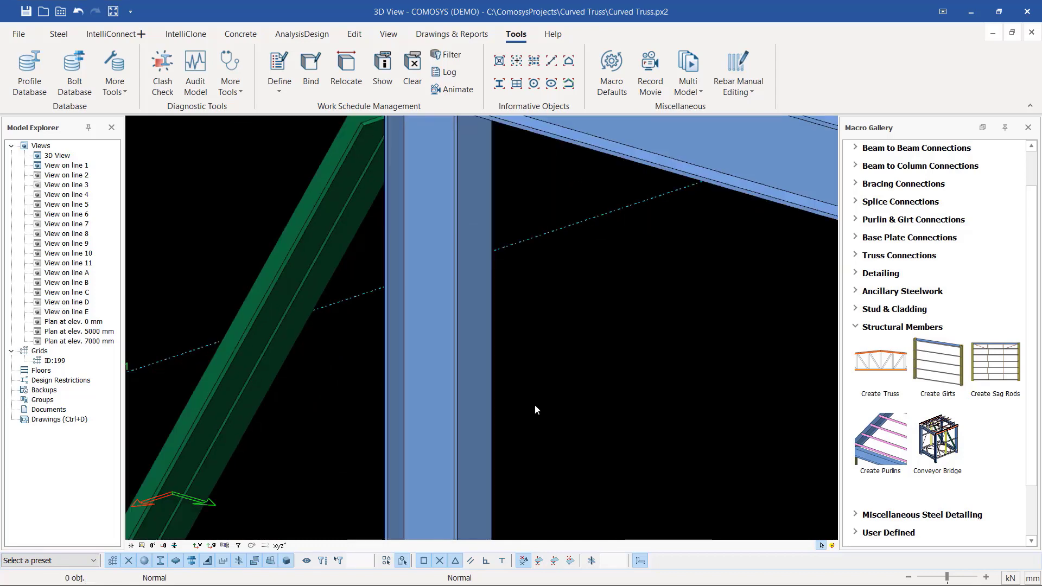
scroll(535, 405, "down", 3)
scroll(422, 305, "up", 4)
left_click(422, 304)
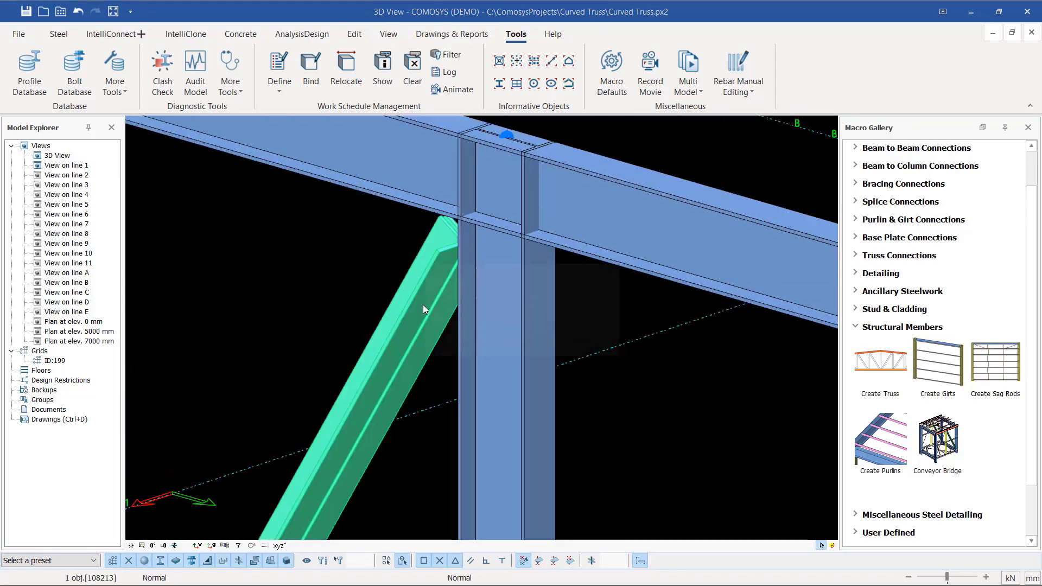
key("Delete")
left_click(458, 342)
scroll(448, 253, "down", 3)
scroll(449, 255, "down", 3)
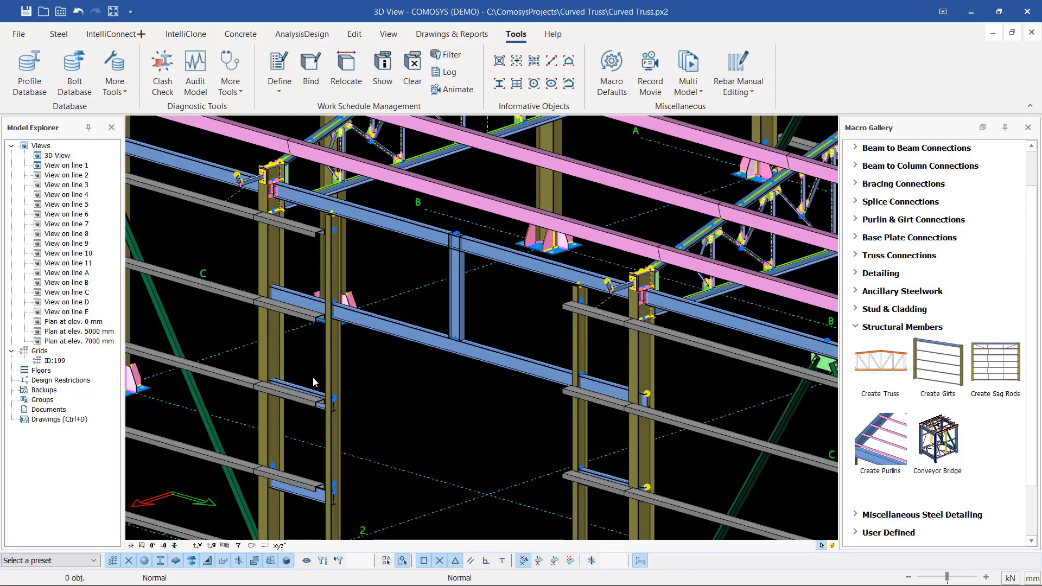
Examine the girts around the door opening between lines 2 and 3 on grid line E.
scroll(324, 350, "up", 3)
scroll(376, 237, "up", 1)
scroll(365, 223, "down", 5)
scroll(328, 292, "up", 2)
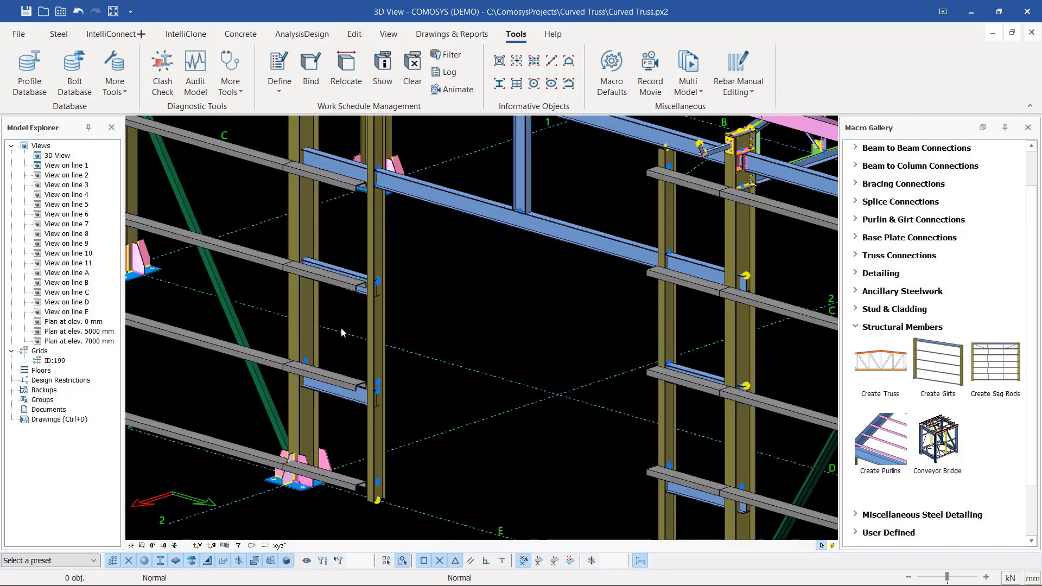
scroll(461, 399, "down", 2)
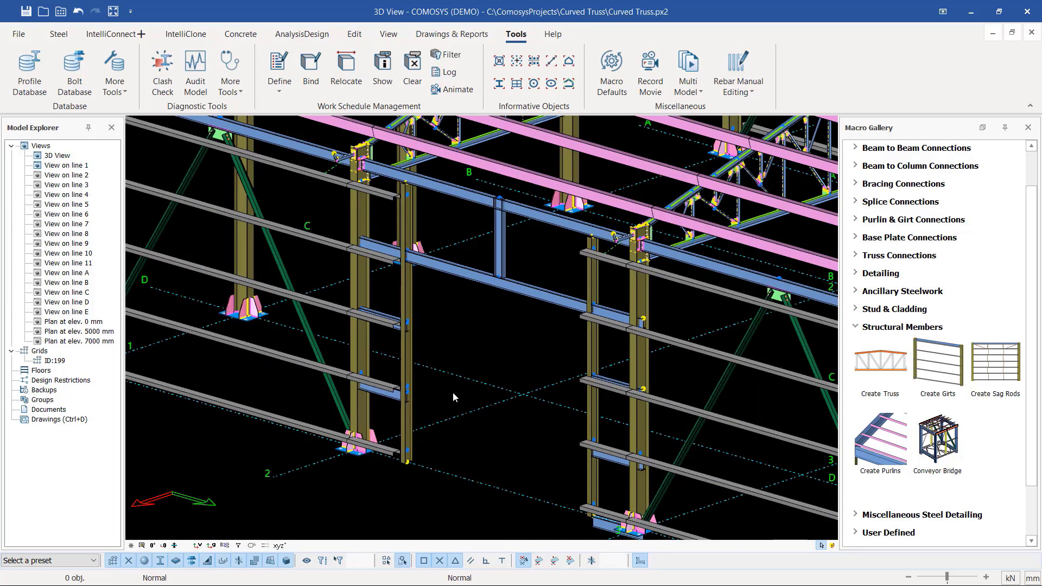
scroll(452, 394, "down", 2)
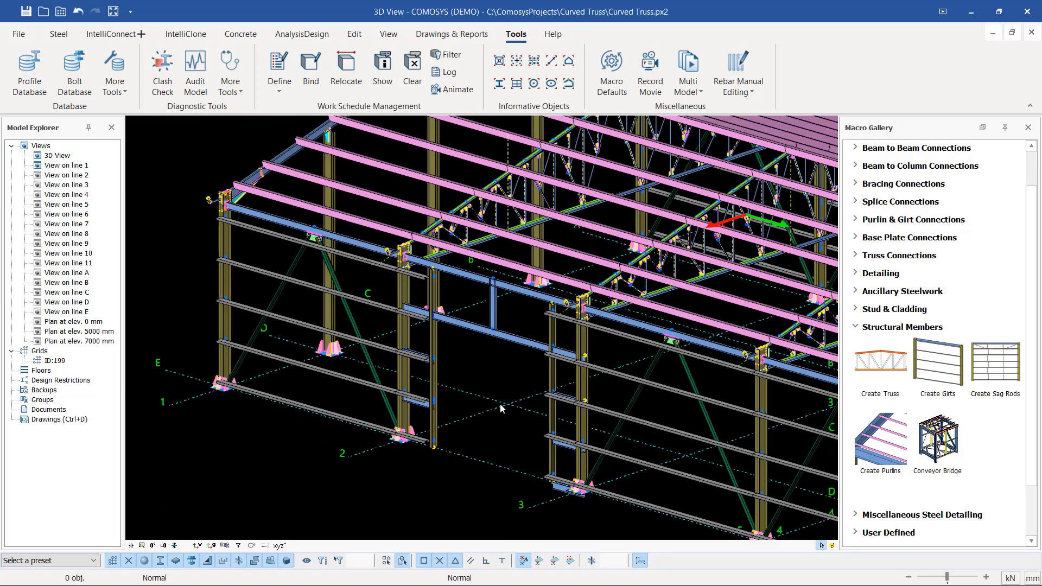
Try to create girts across the gable on grid line 1 between the corner columns at grid lines A and E.
scroll(239, 342, "up", 4)
scroll(237, 341, "up", 1)
left_click(237, 341)
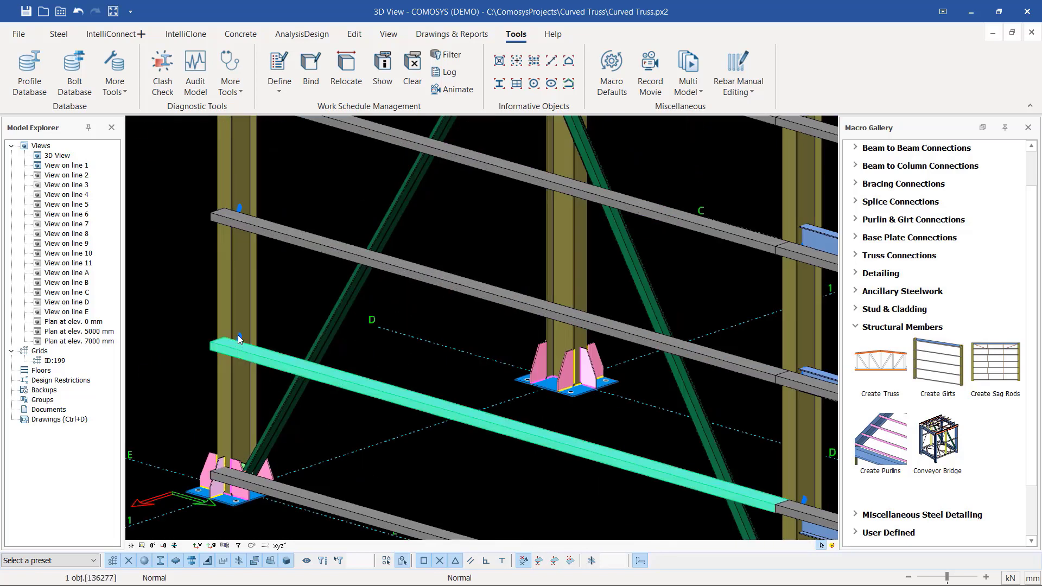
left_click(238, 335)
middle_click_drag(239, 335, 515, 416)
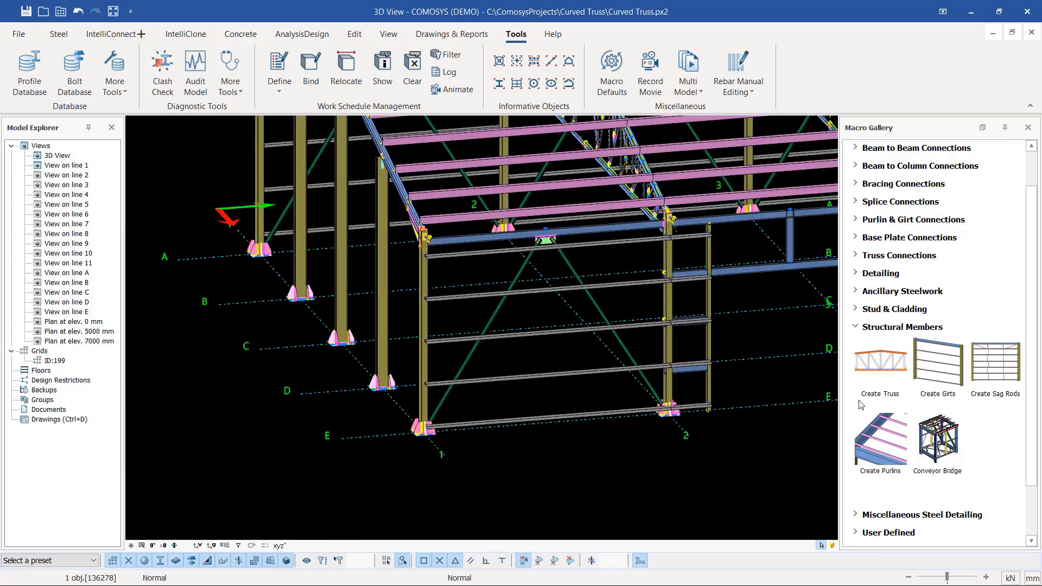
left_click(944, 369)
scroll(509, 332, "down", 3)
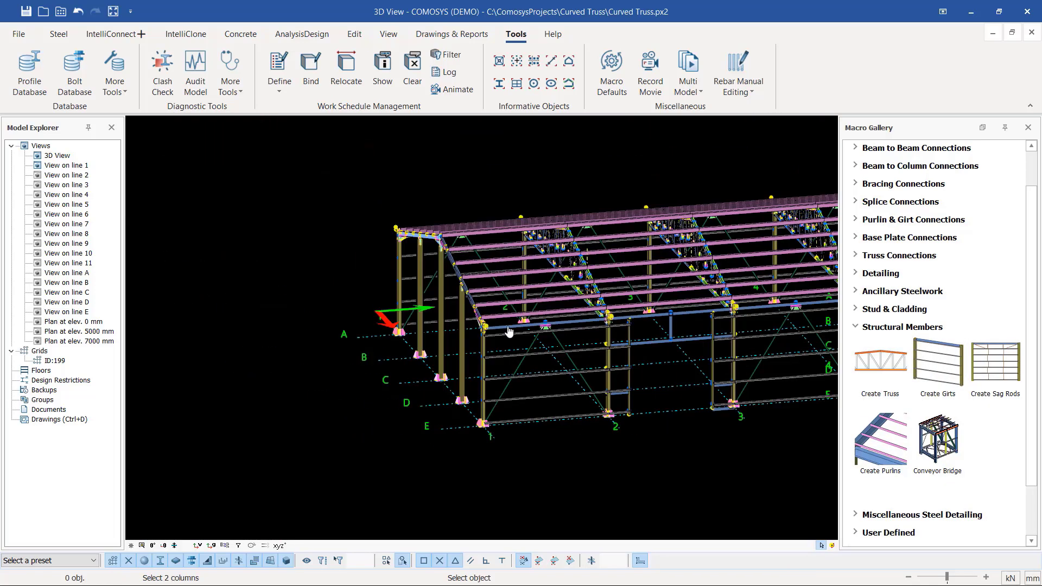
scroll(359, 234, "up", 5)
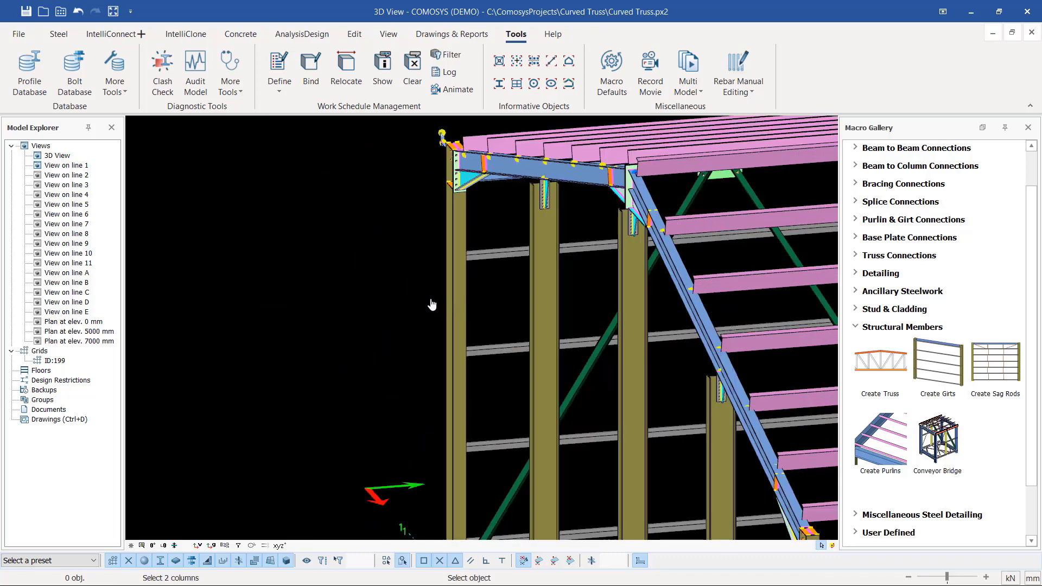
scroll(356, 242, "down", 5)
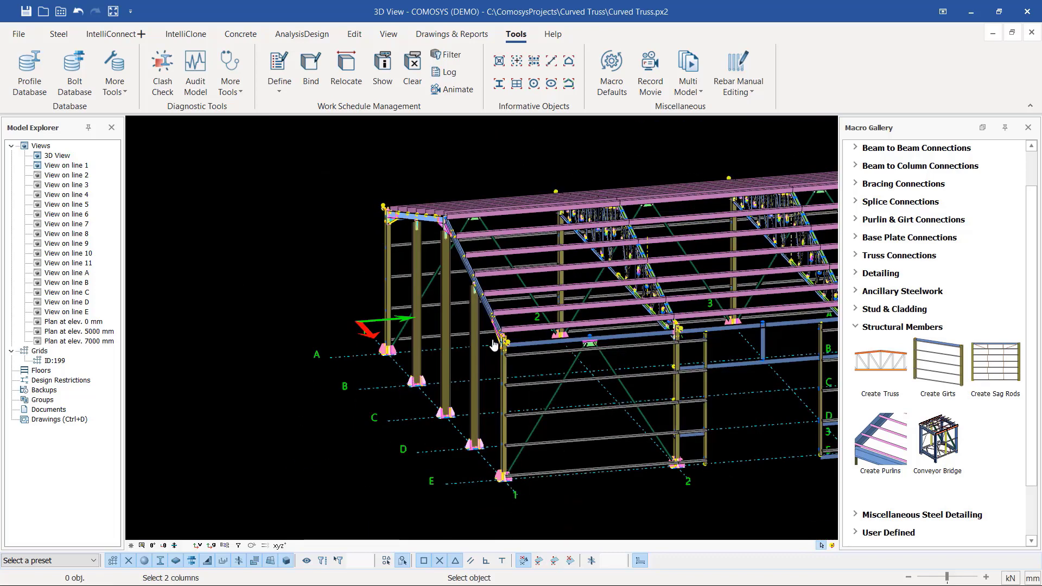
scroll(508, 387, "up", 5)
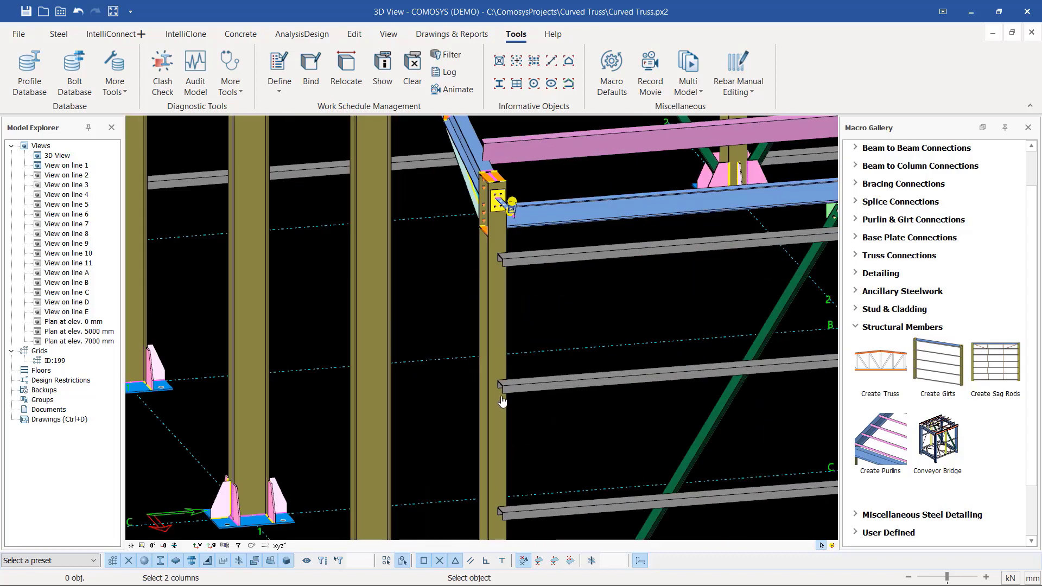
left_click(490, 411)
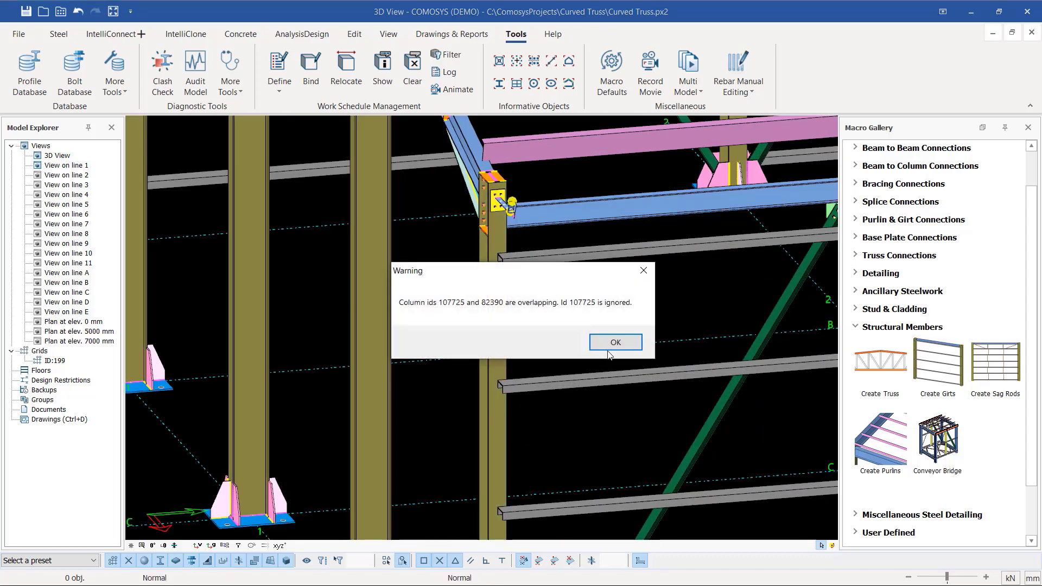
left_click(612, 343)
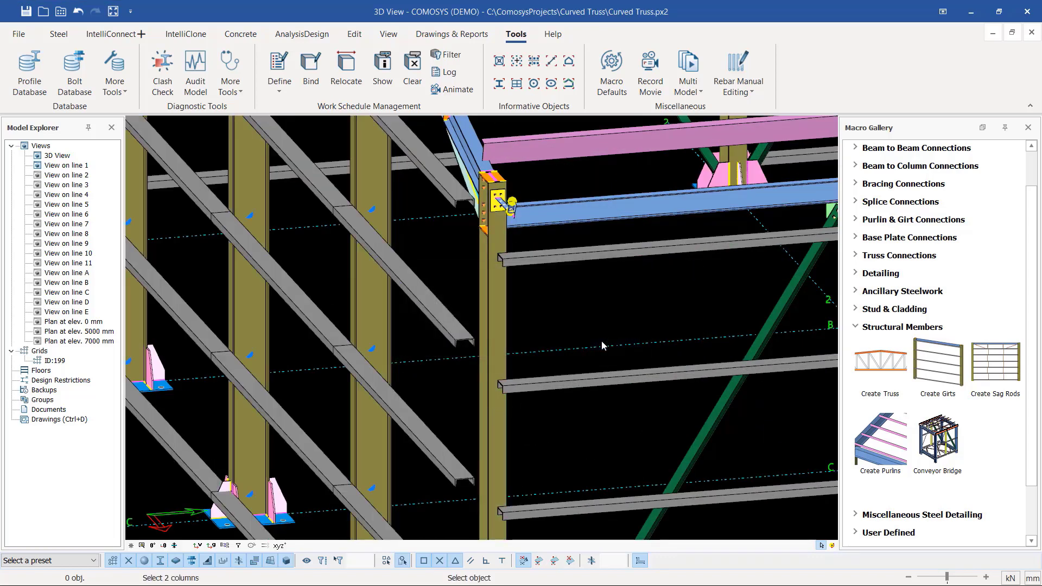
Interrupt the girt command and undo the girts just created along grid line 1.
scroll(543, 375, "down", 5)
scroll(401, 198, "up", 4)
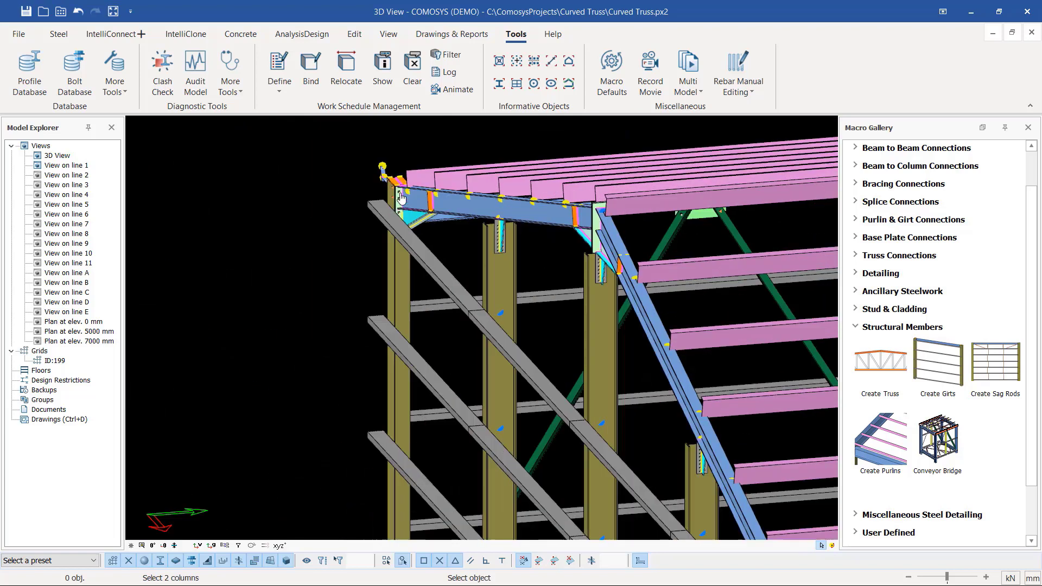
right_click(440, 236)
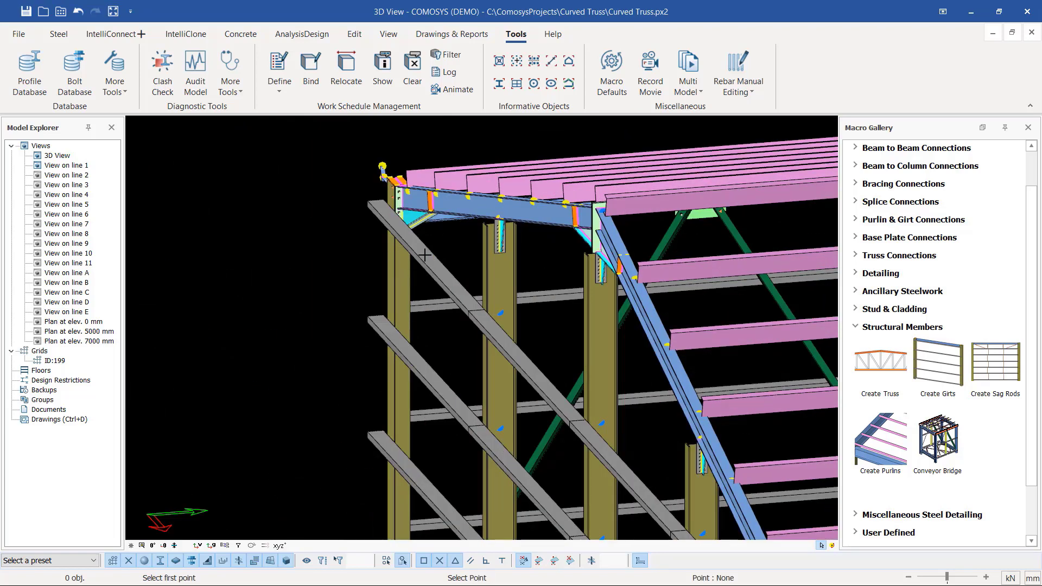
right_click(458, 249)
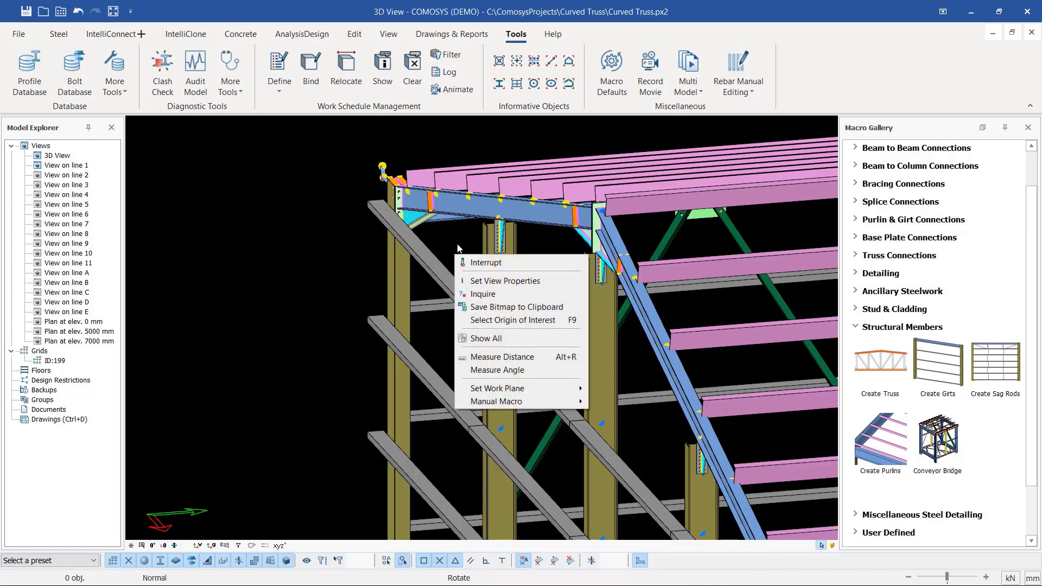
left_click(78, 10)
Delete the duplicate overlapping corner column at the intersection of grid lines A and 1.
scroll(405, 363, "up", 5)
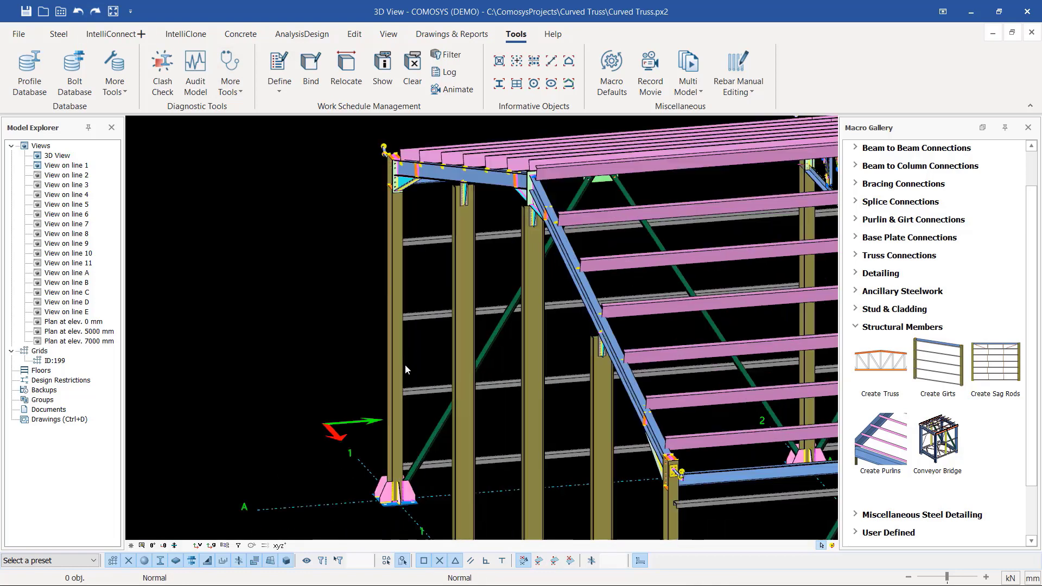
left_click(399, 408)
middle_click_drag(399, 412, 429, 422)
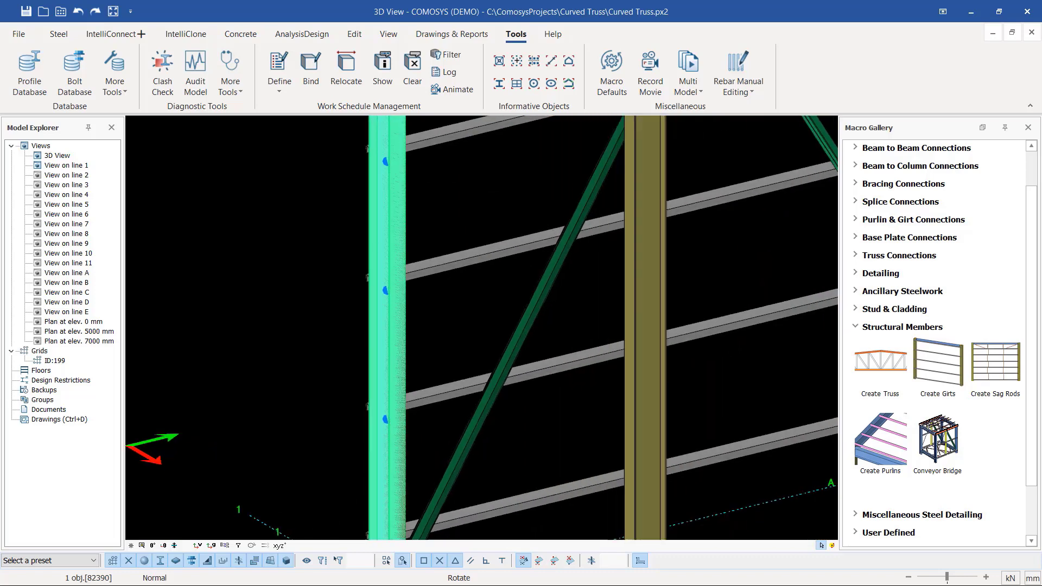
scroll(395, 363, "down", 3)
scroll(385, 348, "up", 4)
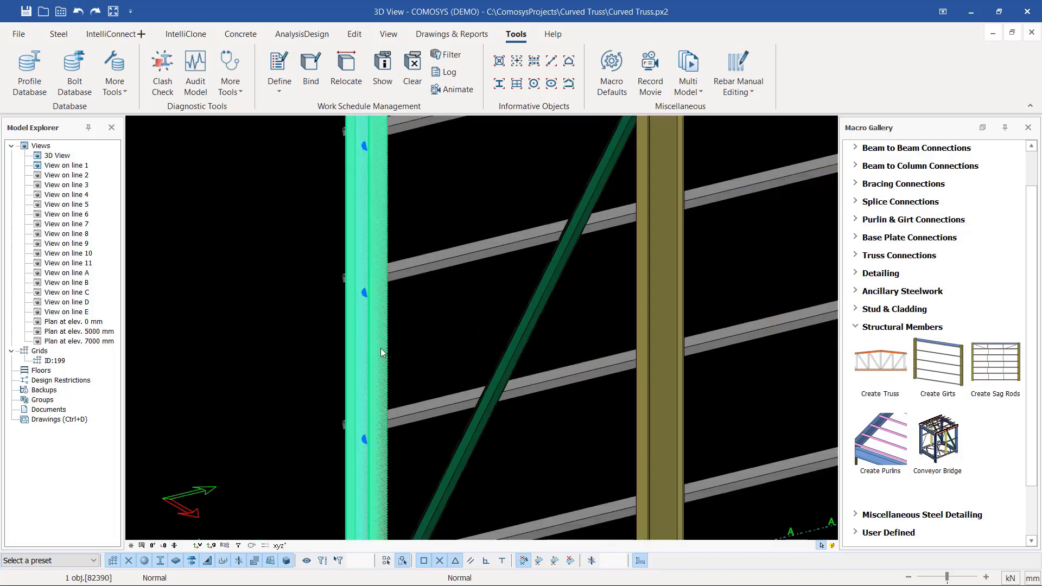
key("Delete")
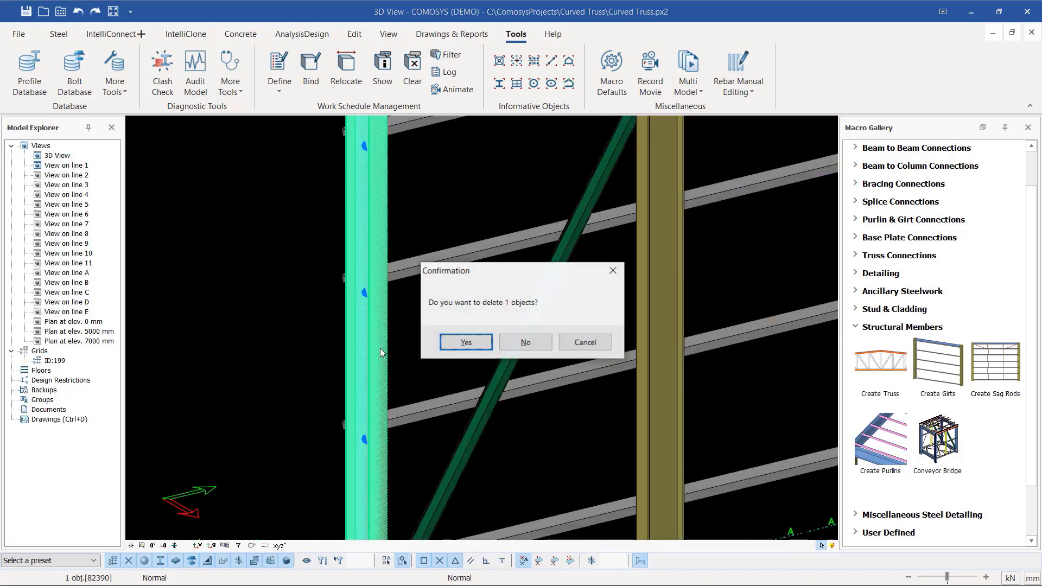
left_click(466, 342)
scroll(353, 306, "down", 7)
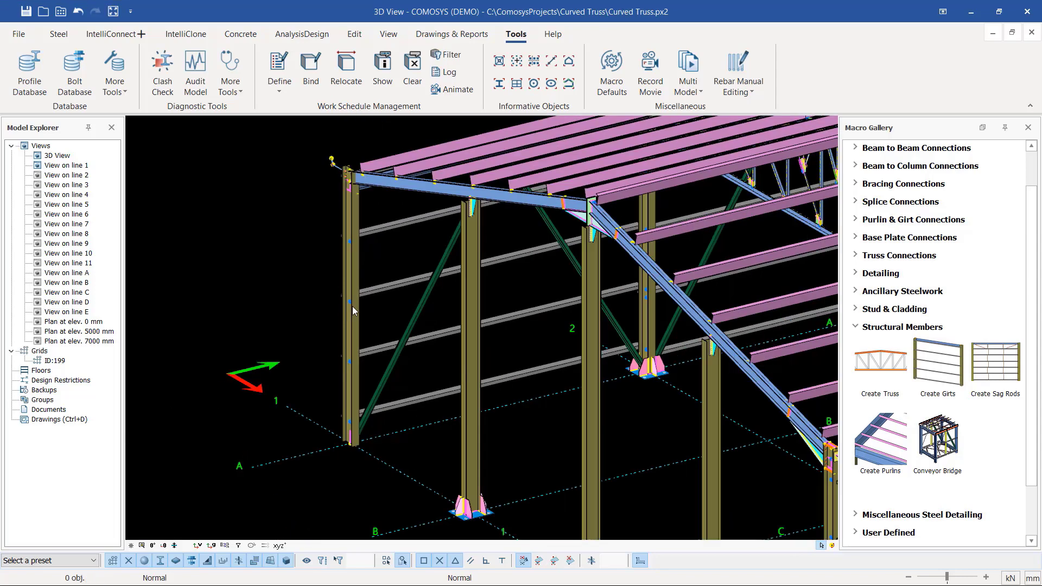
Create girts along grid line 1 from the corner column at A to the corner column at E.
scroll(372, 292, "up", 3)
scroll(338, 181, "up", 4)
scroll(338, 187, "down", 5)
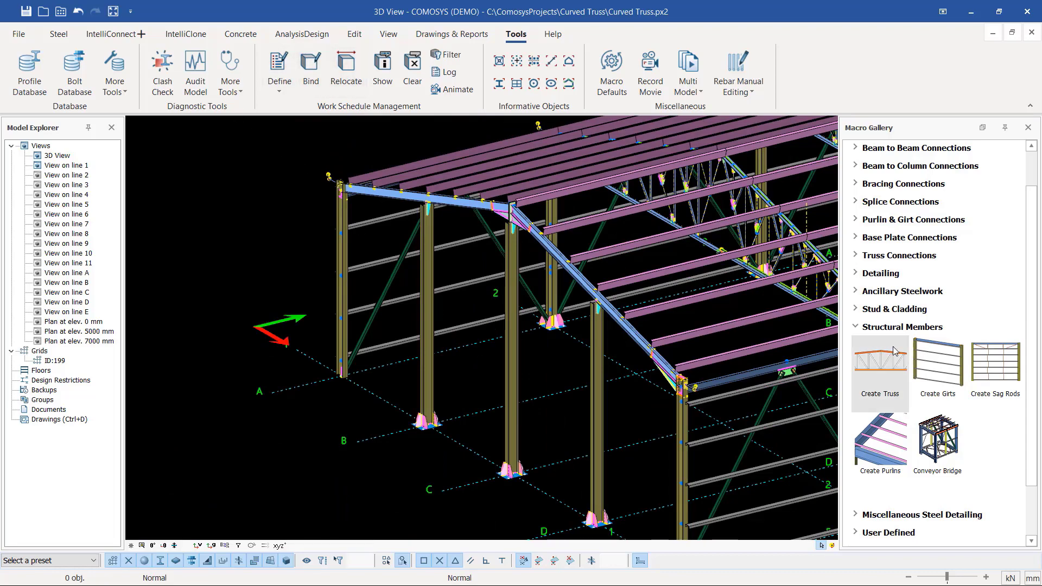
left_click(931, 364)
scroll(300, 277, "up", 6)
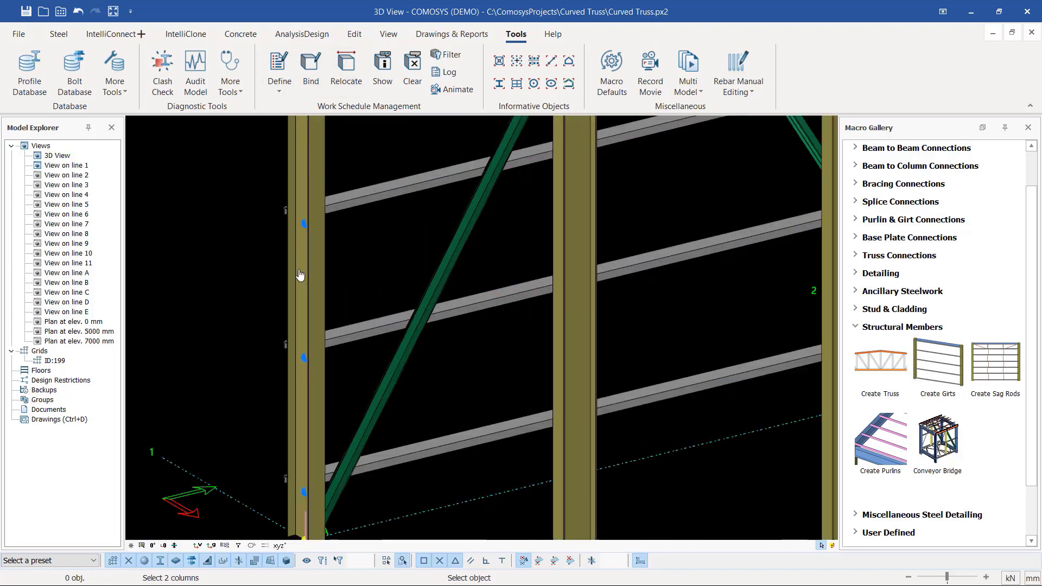
scroll(272, 234, "down", 6)
scroll(493, 344, "up", 6)
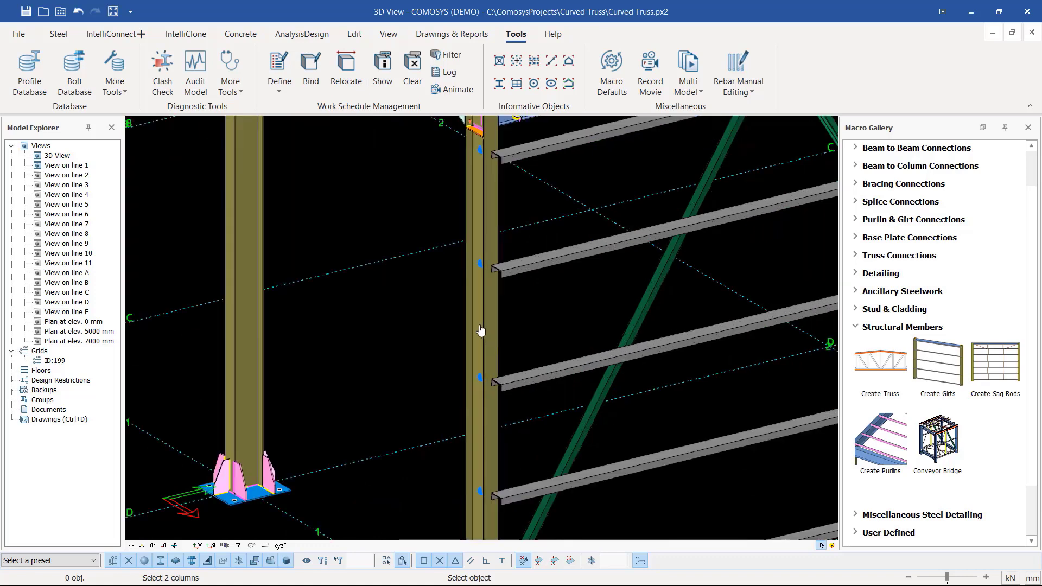
left_click(477, 326)
scroll(518, 353, "down", 5)
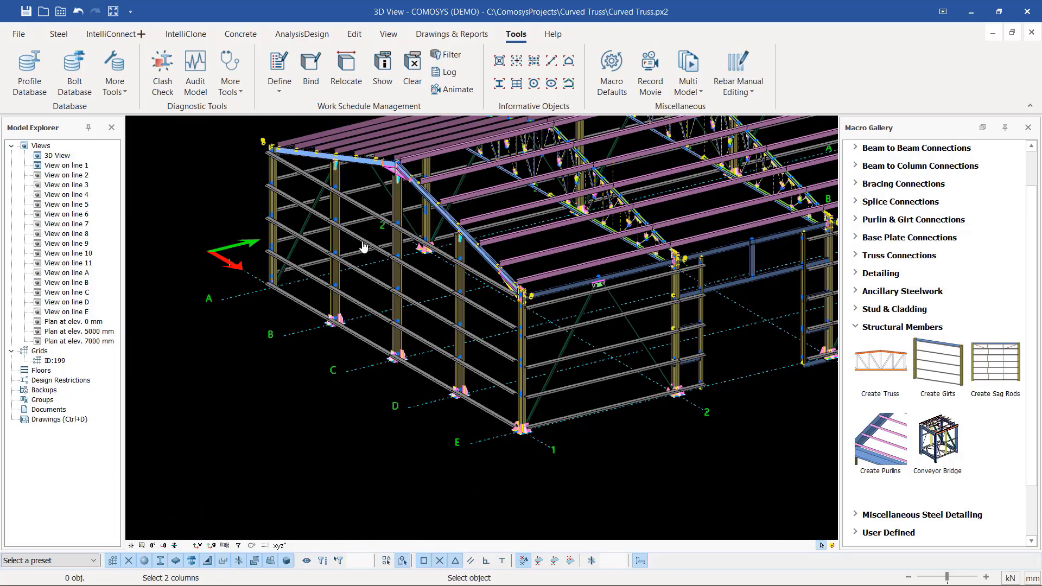
scroll(305, 216, "up", 4)
scroll(306, 217, "up", 1)
key("Escape")
key("Escape")
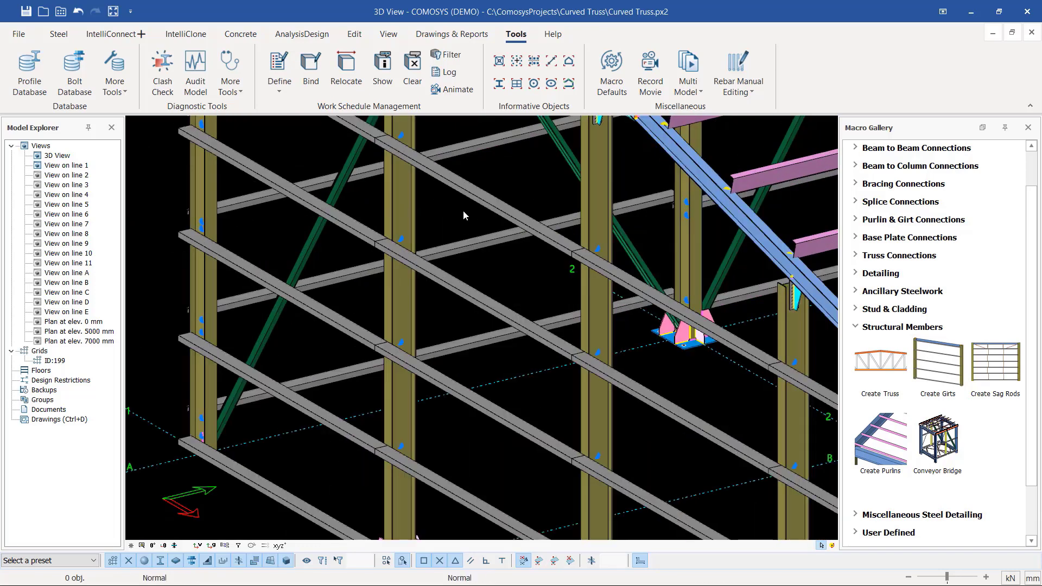
Set the bottom girt offset of the gable girts on grid line 1 to 400 mm in their macro properties.
scroll(309, 249, "down", 4)
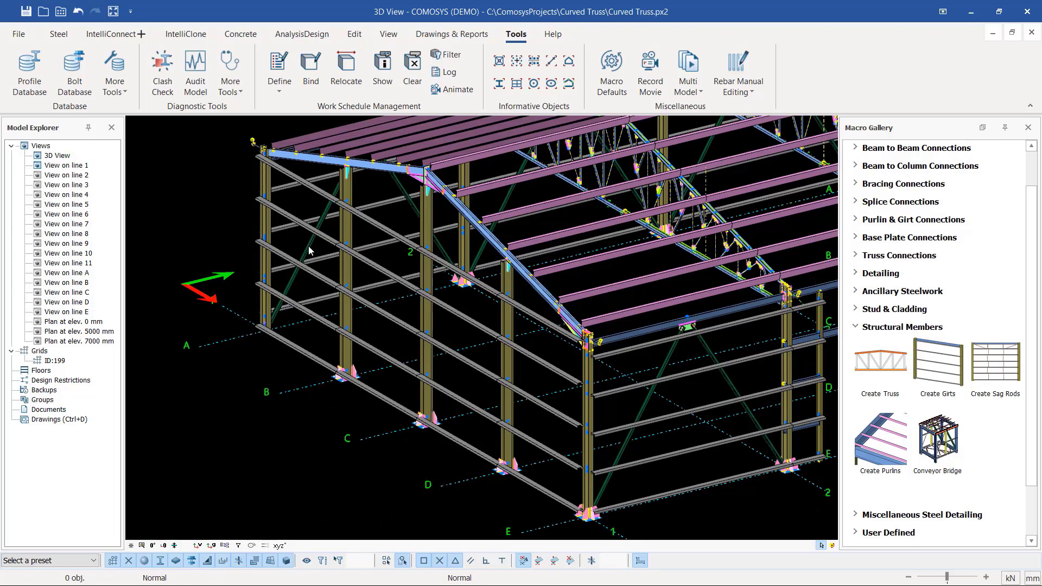
scroll(346, 262, "up", 1)
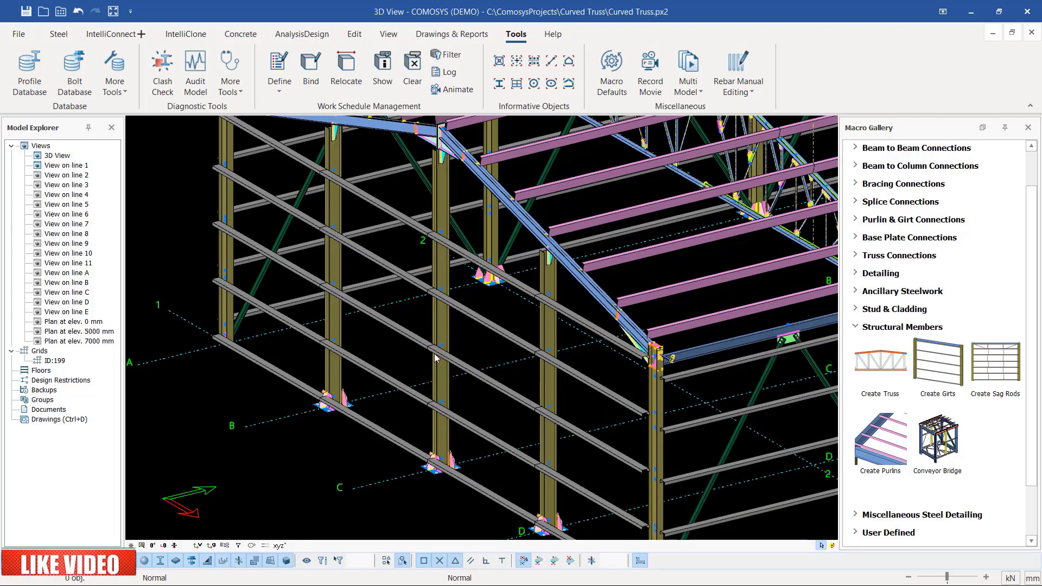
scroll(436, 358, "down", 3)
scroll(446, 480, "up", 4)
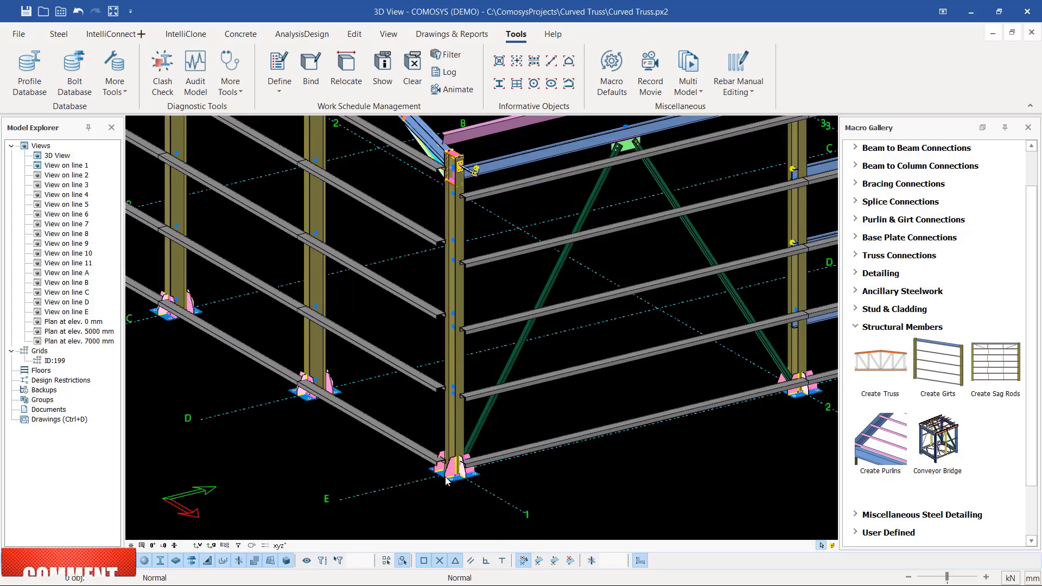
scroll(446, 480, "up", 3)
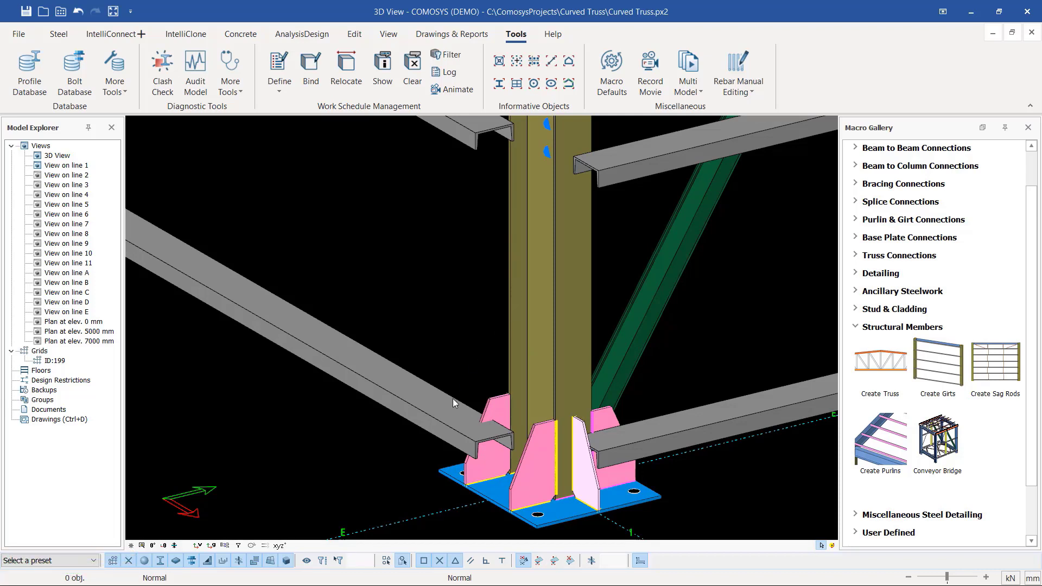
left_click(419, 403)
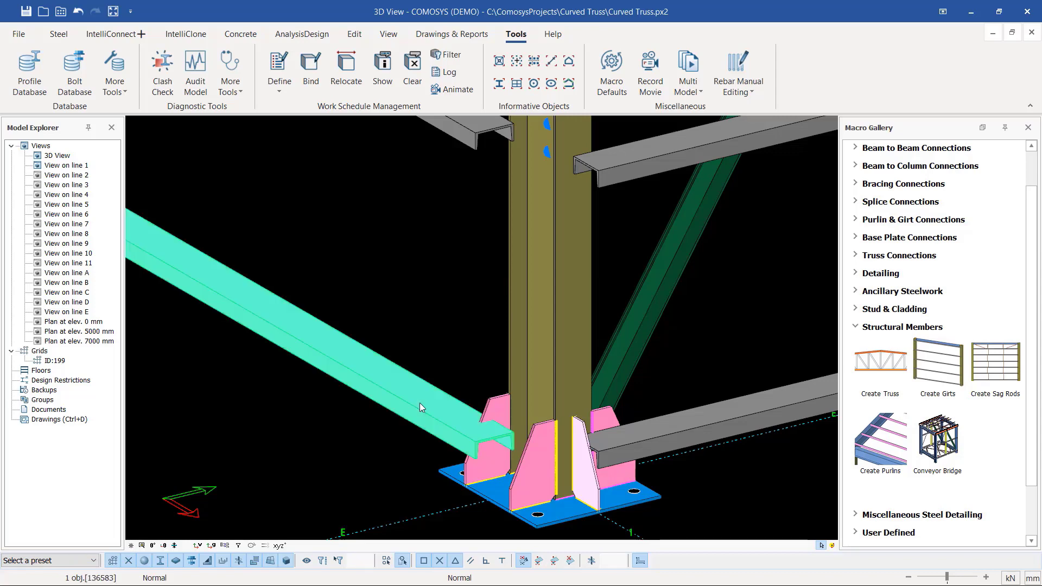
left_click(419, 403)
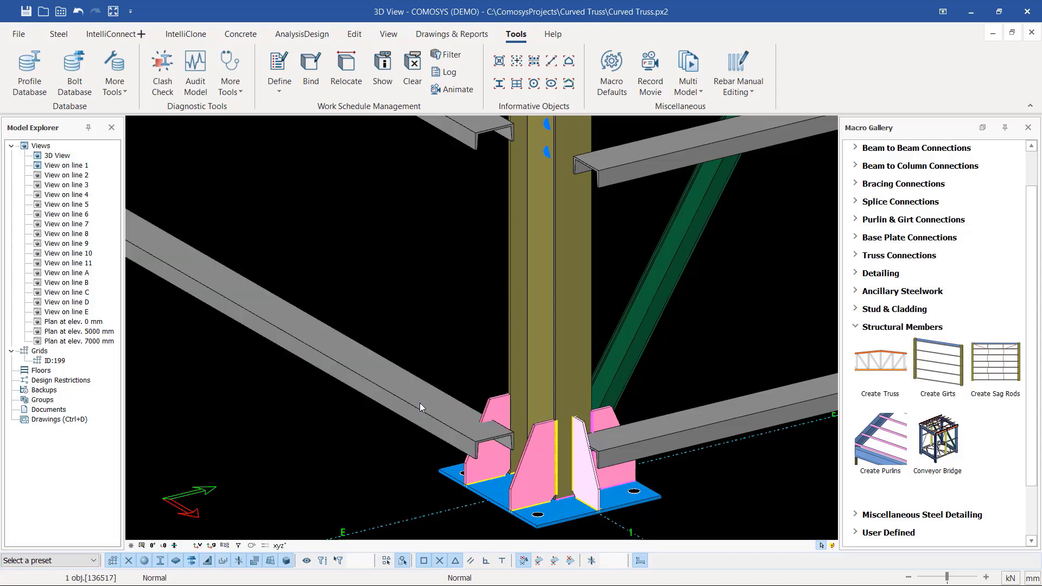
double_click(419, 403)
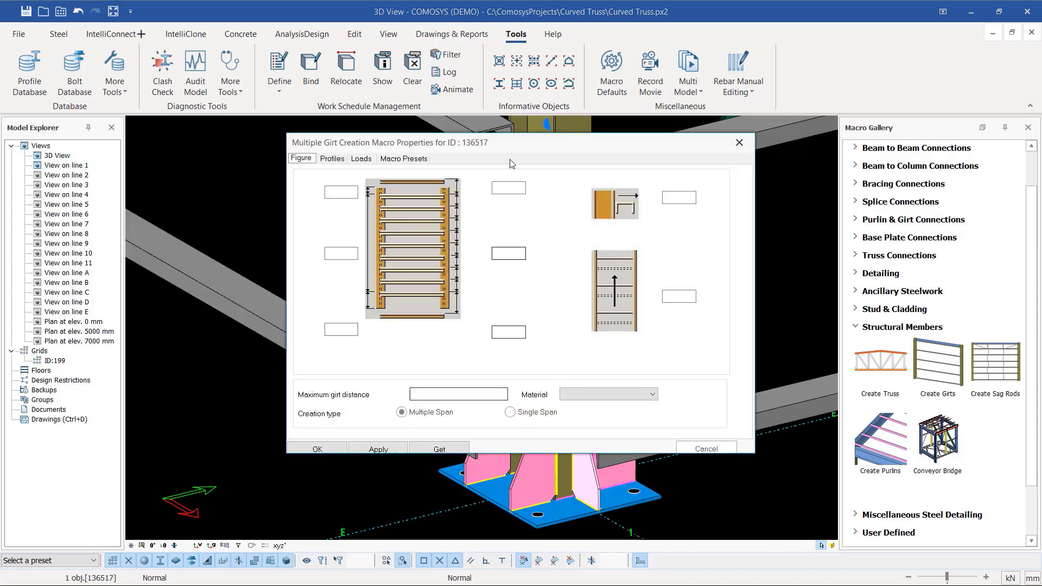
left_click_drag(597, 146, 890, 163)
left_click(624, 344)
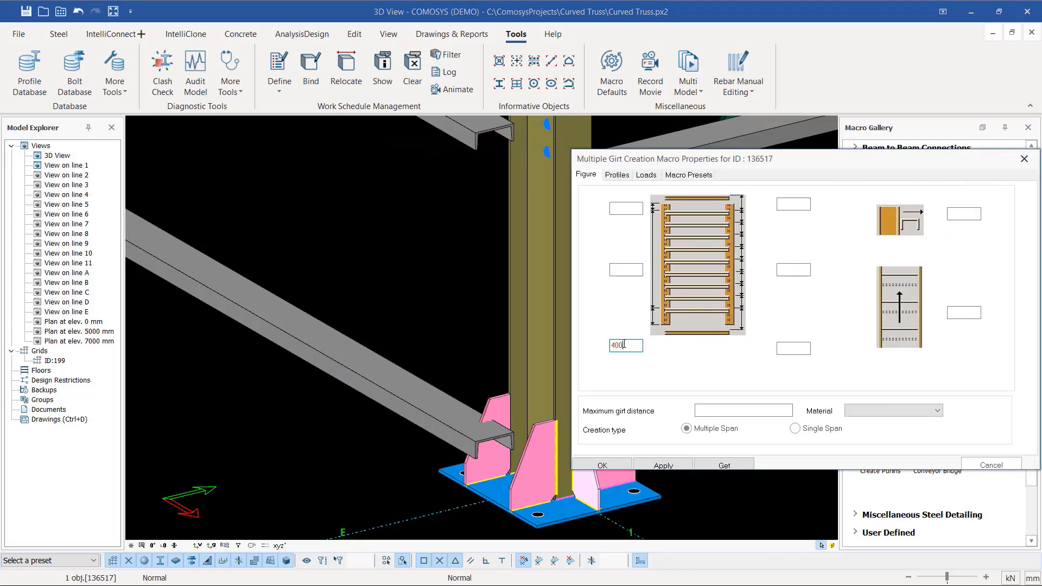
left_click(664, 465)
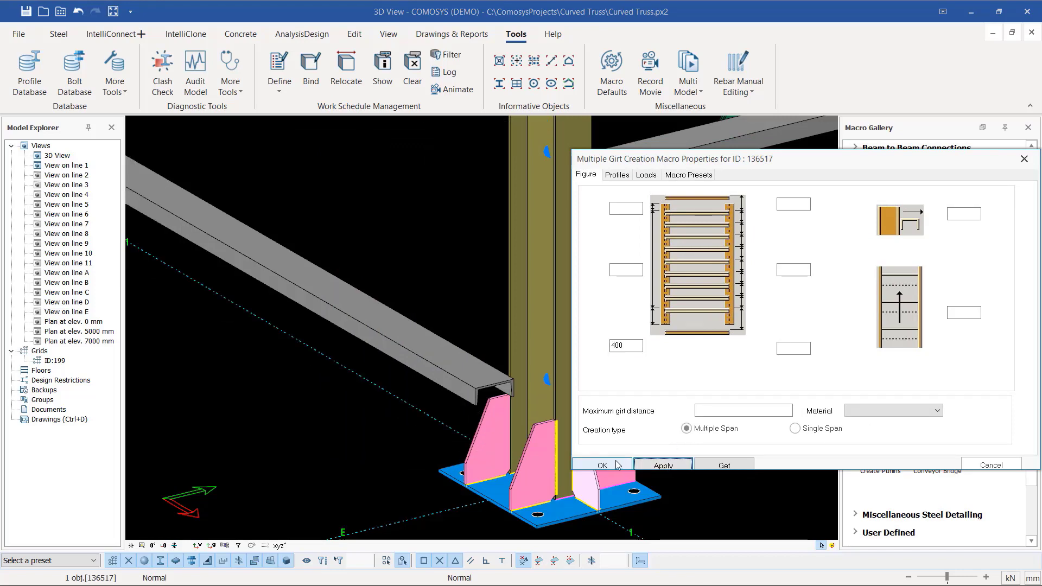
left_click(615, 465)
Set the bottom girt offset of the girts on grid line E between grid line 1 and the opening to 400 mm.
scroll(525, 406, "down", 2)
scroll(620, 423, "up", 3)
left_click(623, 426)
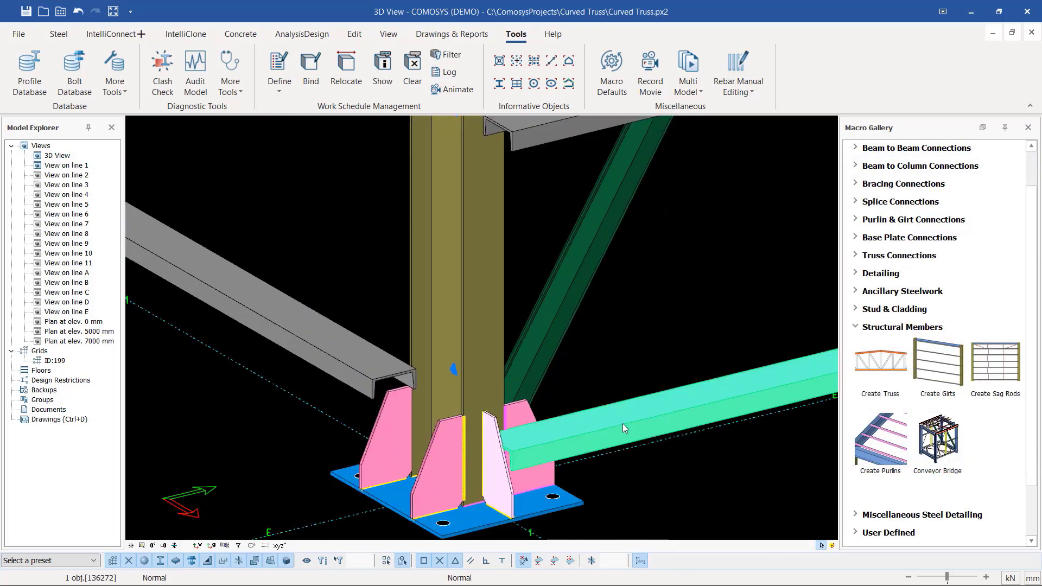
left_click(623, 423)
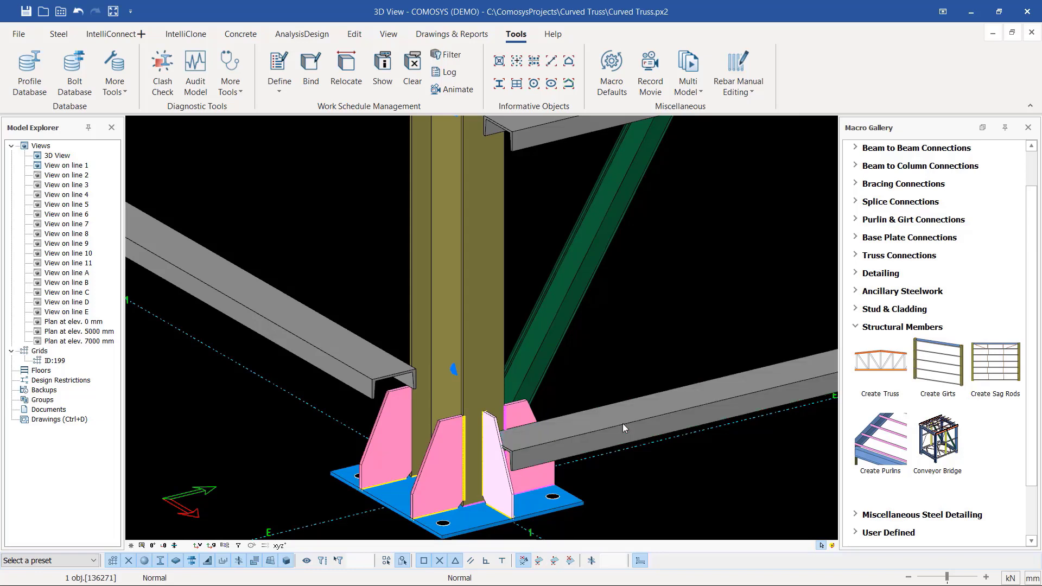
double_click(623, 423)
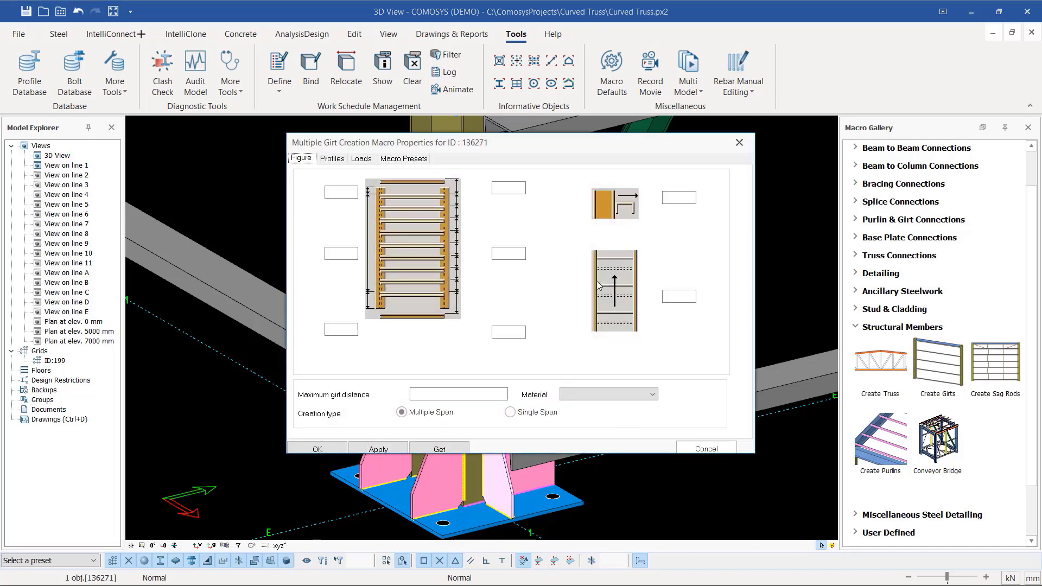
left_click_drag(563, 148, 870, 147)
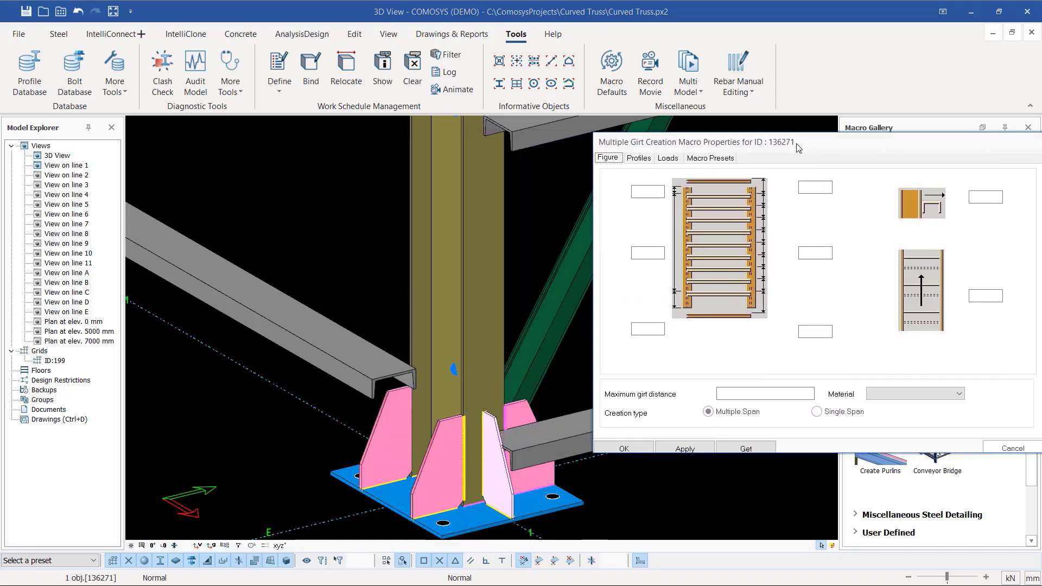
left_click(647, 326)
type("400")
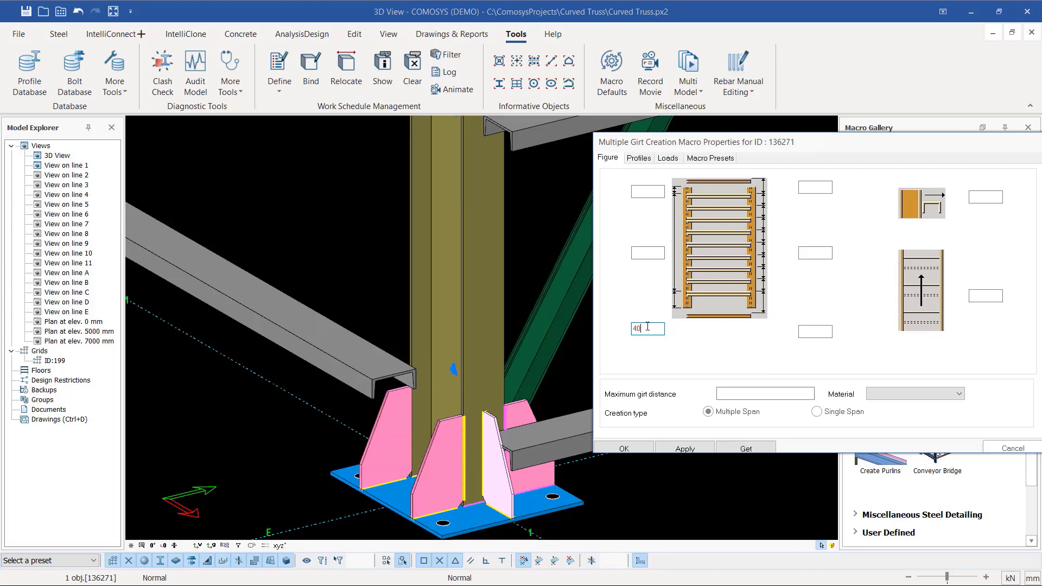
left_click(684, 448)
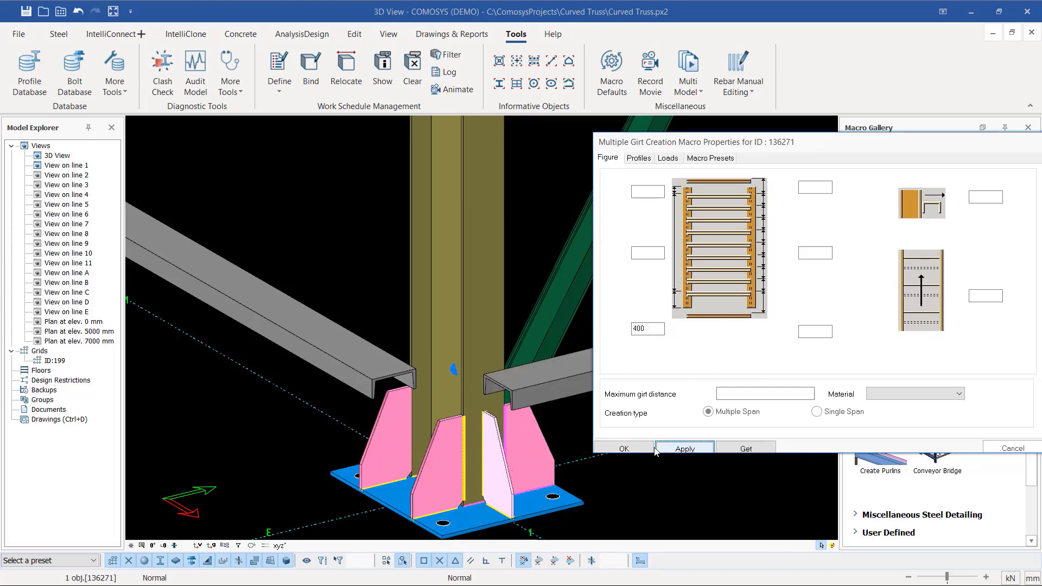
left_click(624, 448)
Check how the side and gable girts line up and clear the base plate at the corner column on grid lines E and 1.
scroll(397, 379, "up", 3)
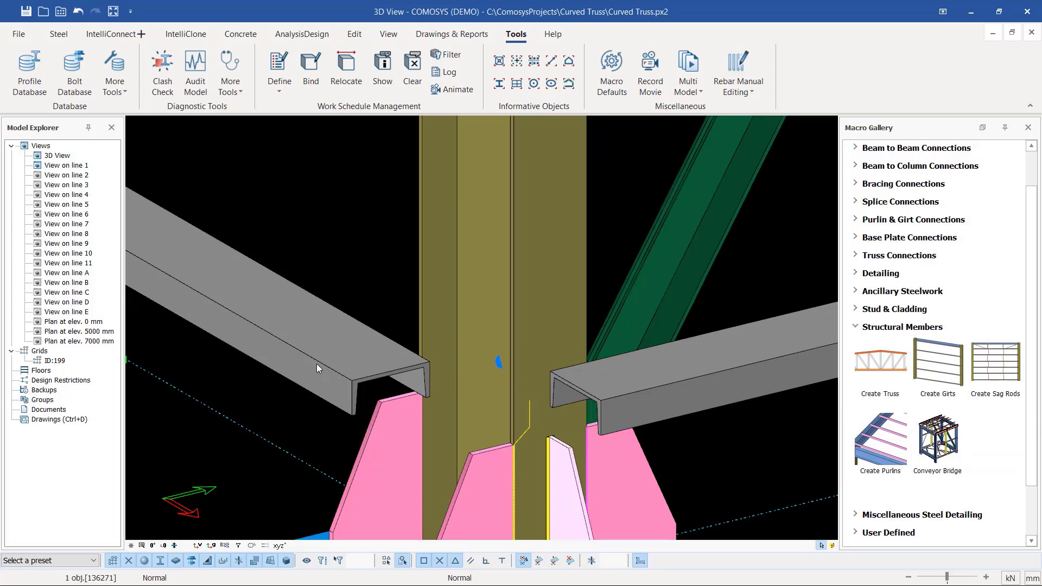
scroll(478, 402, "down", 3)
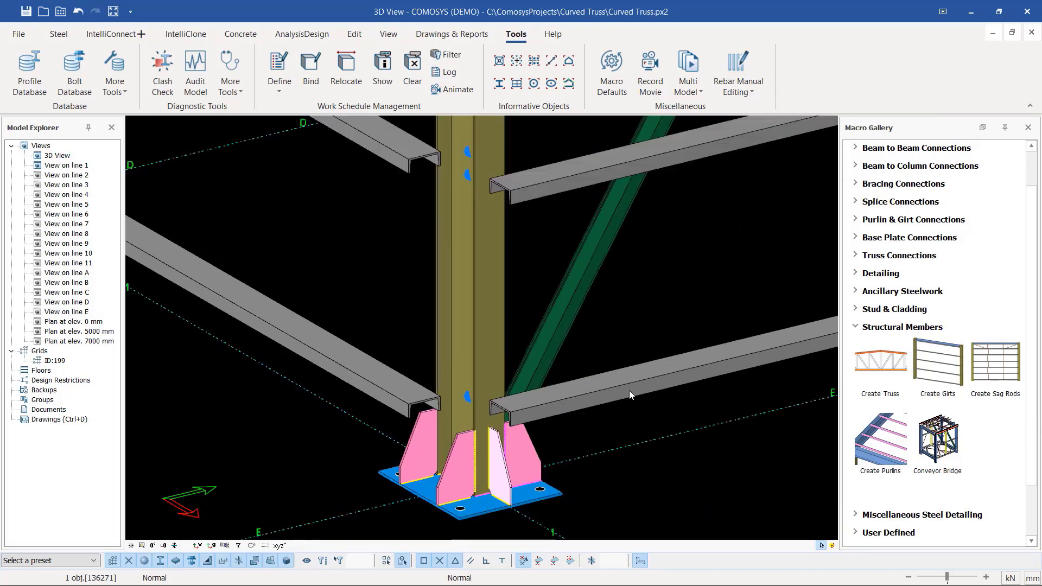
scroll(431, 402, "down", 4)
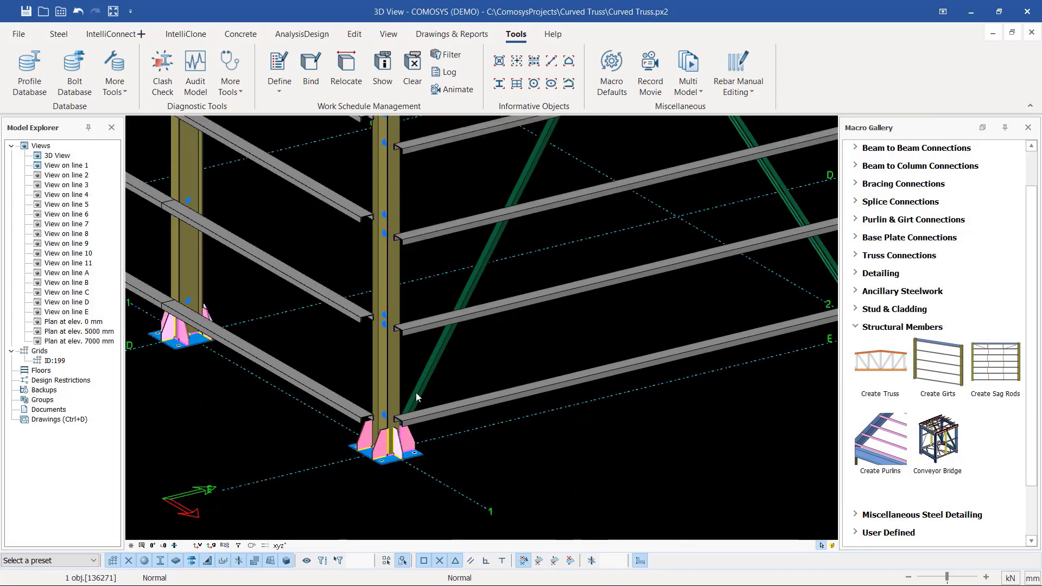
scroll(403, 309, "up", 4)
scroll(404, 309, "down", 3)
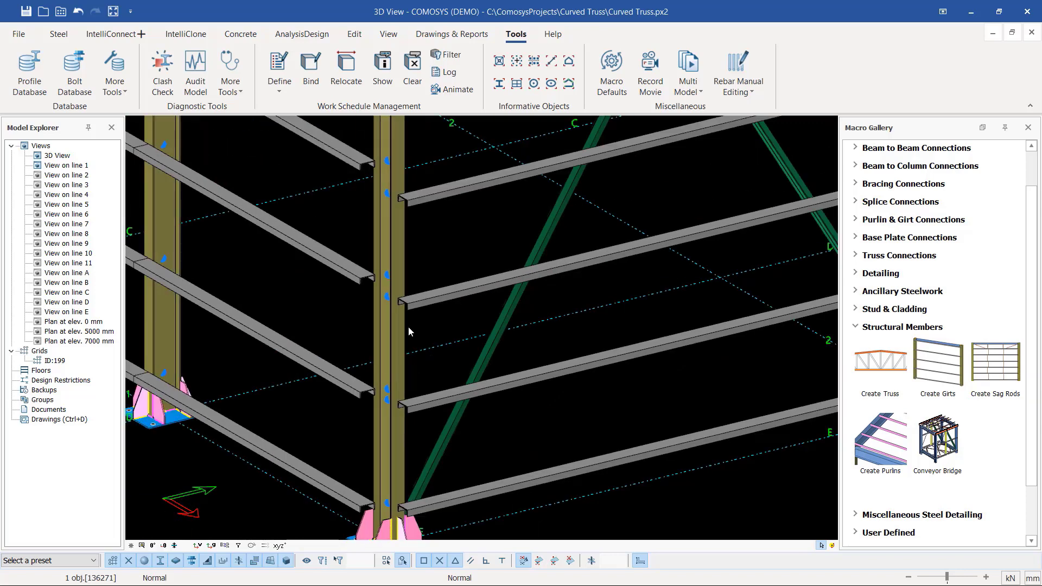
scroll(408, 327, "up", 2)
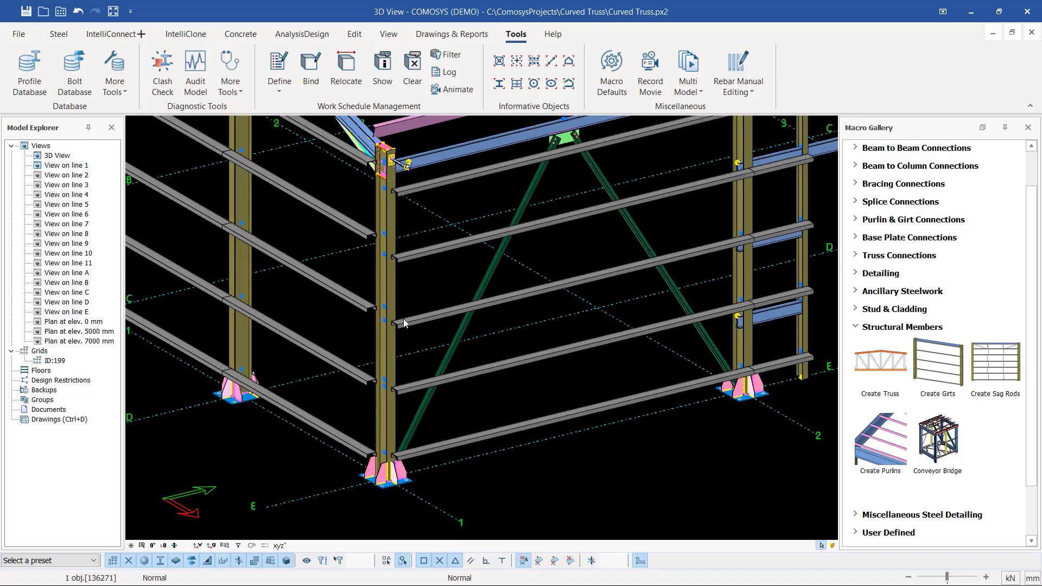
scroll(393, 326, "up", 3)
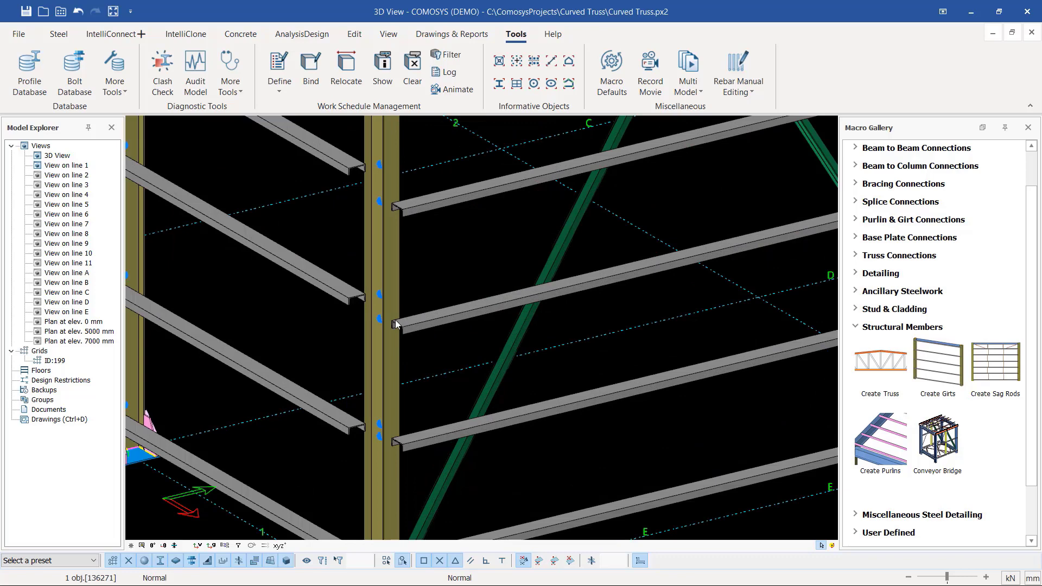
scroll(381, 350, "down", 2)
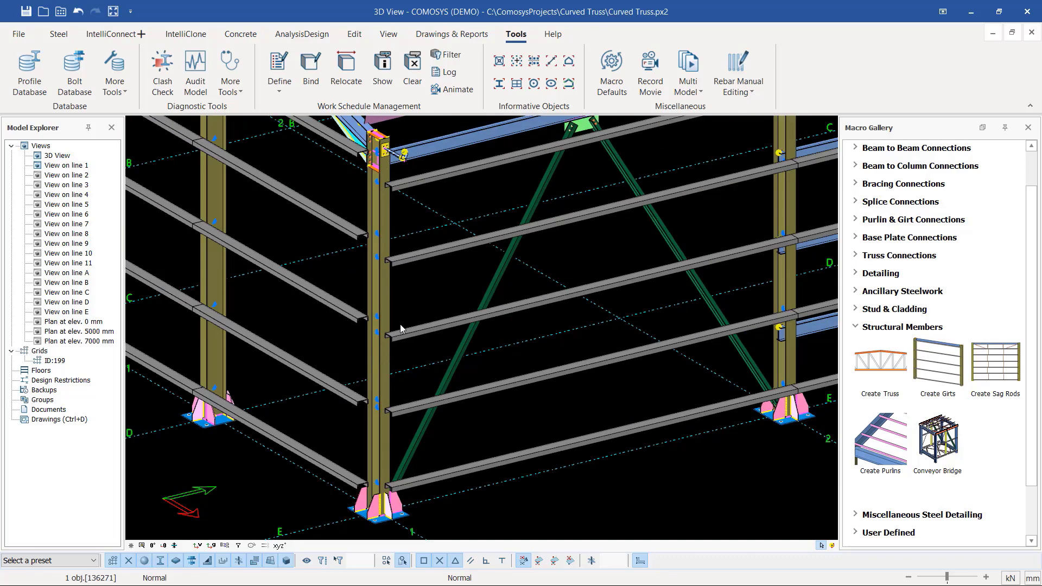
scroll(399, 324, "up", 2)
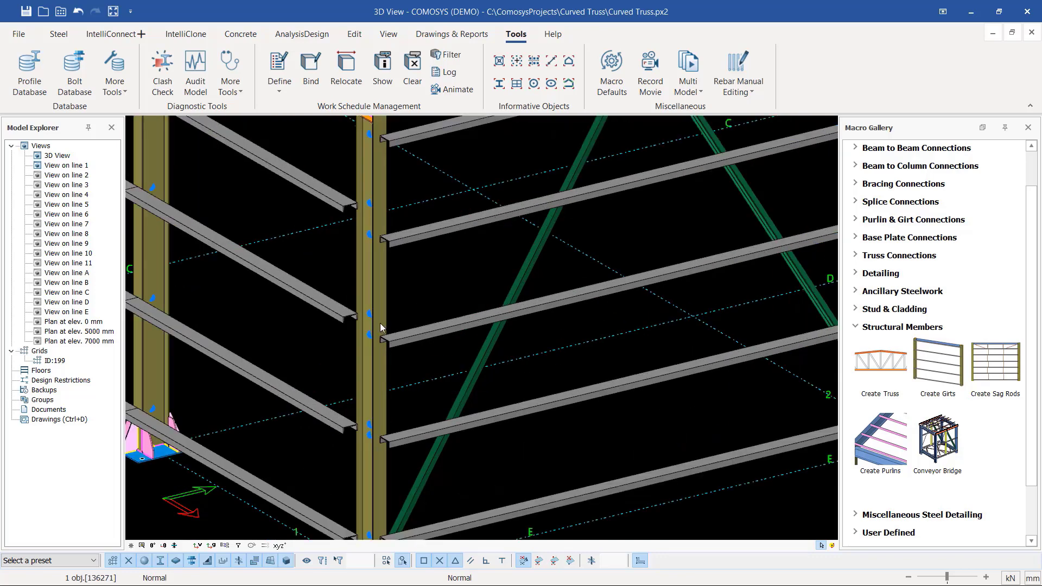
scroll(400, 323, "down", 3)
scroll(301, 323, "down", 2)
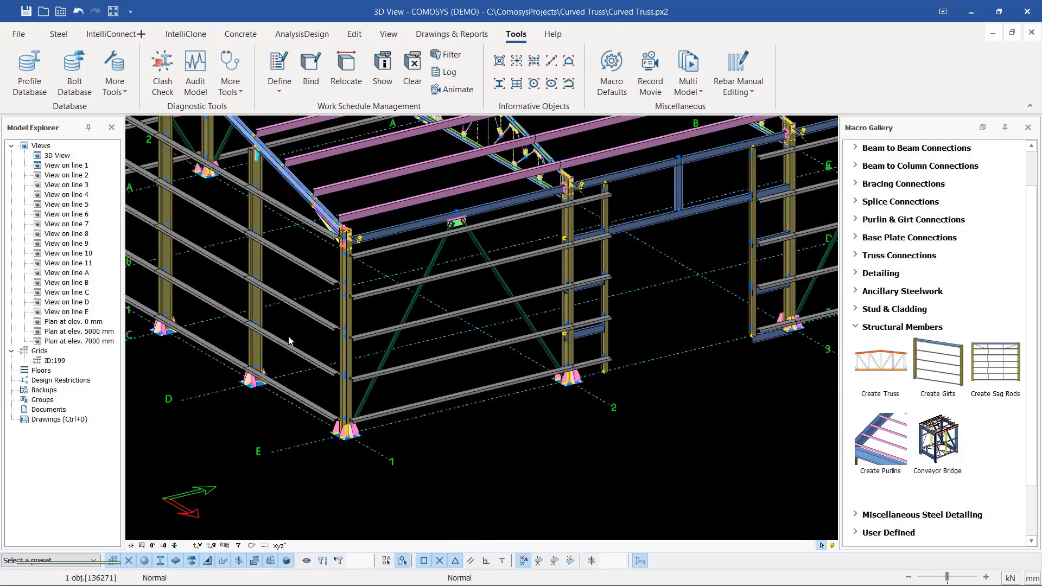
Set the bottom girt offset of the grid line E girts starting at the opening beside grid line 3 to 400 mm.
scroll(289, 338, "down", 1)
scroll(255, 369, "down", 3)
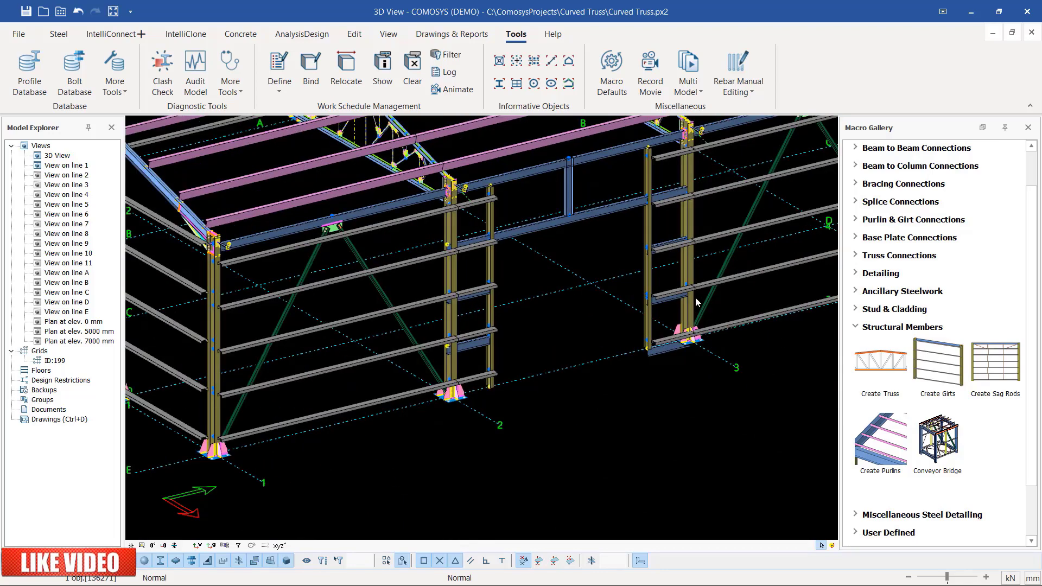
scroll(227, 392, "up", 5)
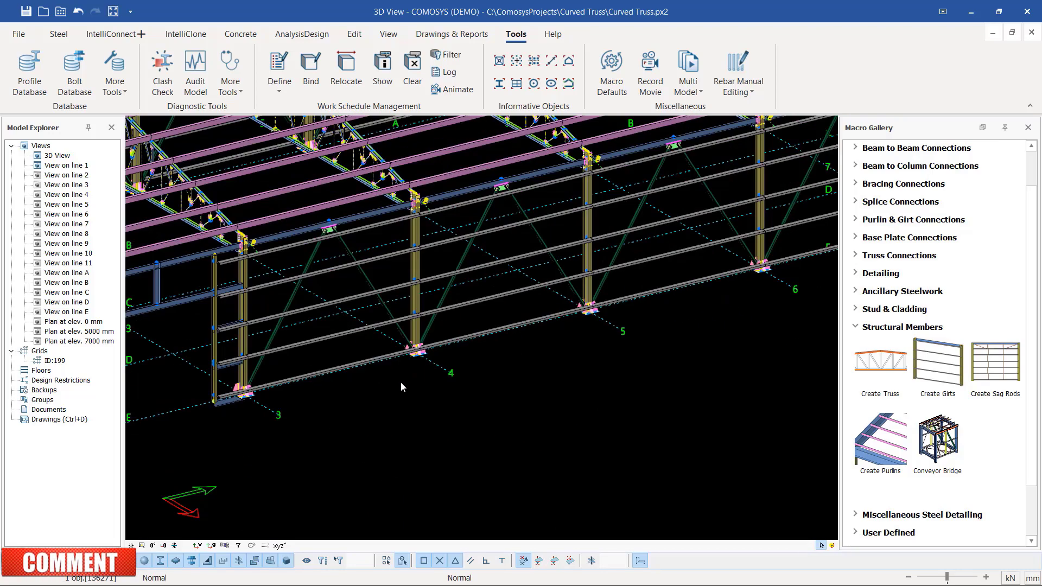
scroll(282, 377, "down", 4)
scroll(608, 349, "up", 6)
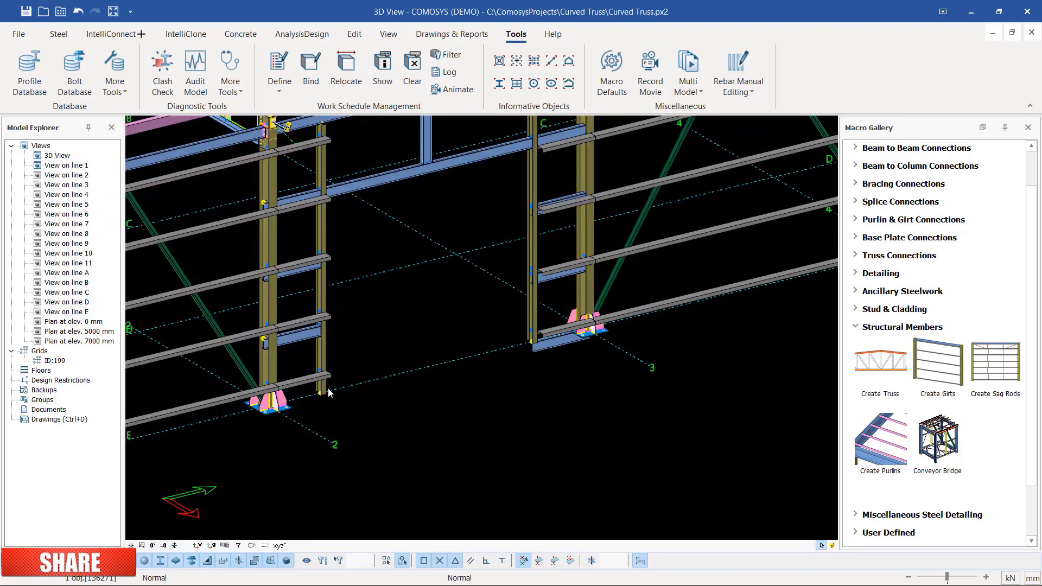
left_click(600, 344)
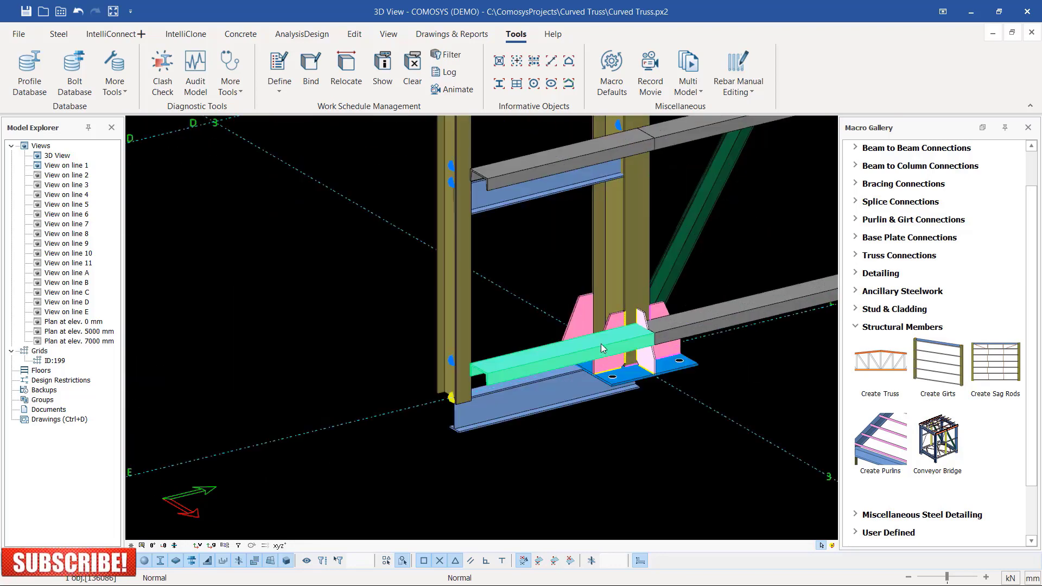
left_click(601, 343)
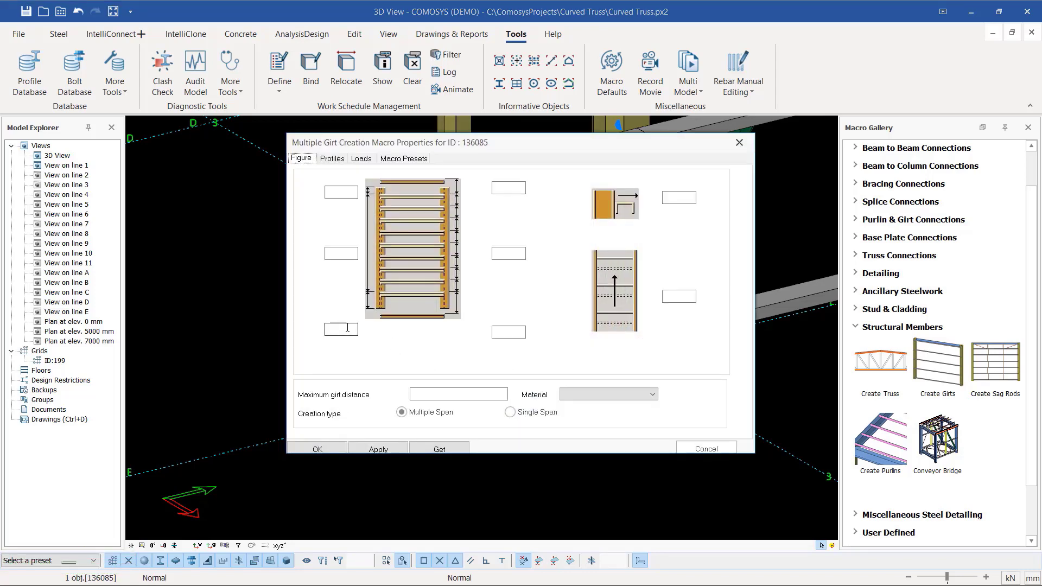
left_click(347, 328)
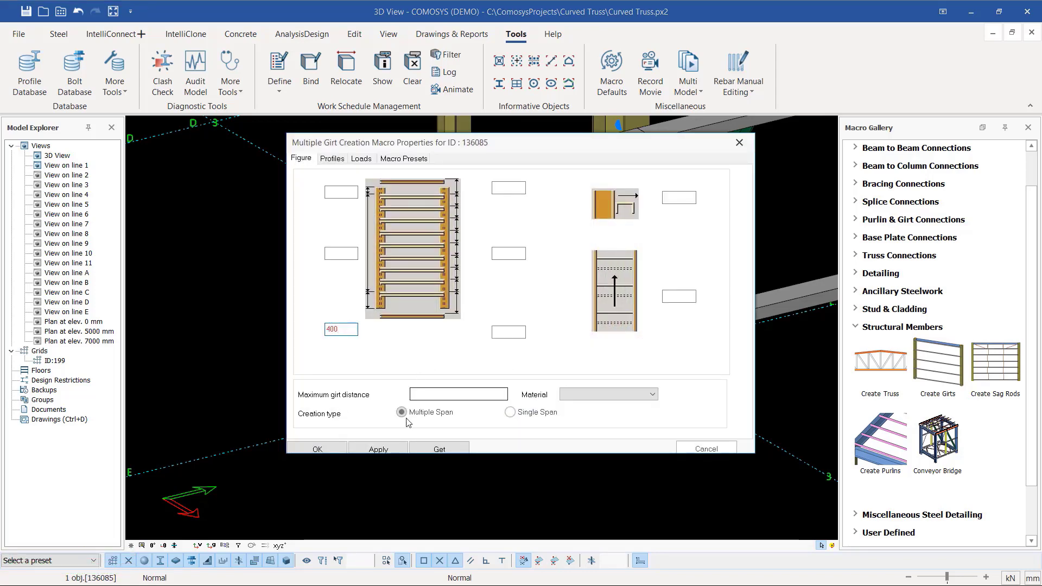
left_click(386, 450)
left_click(318, 447)
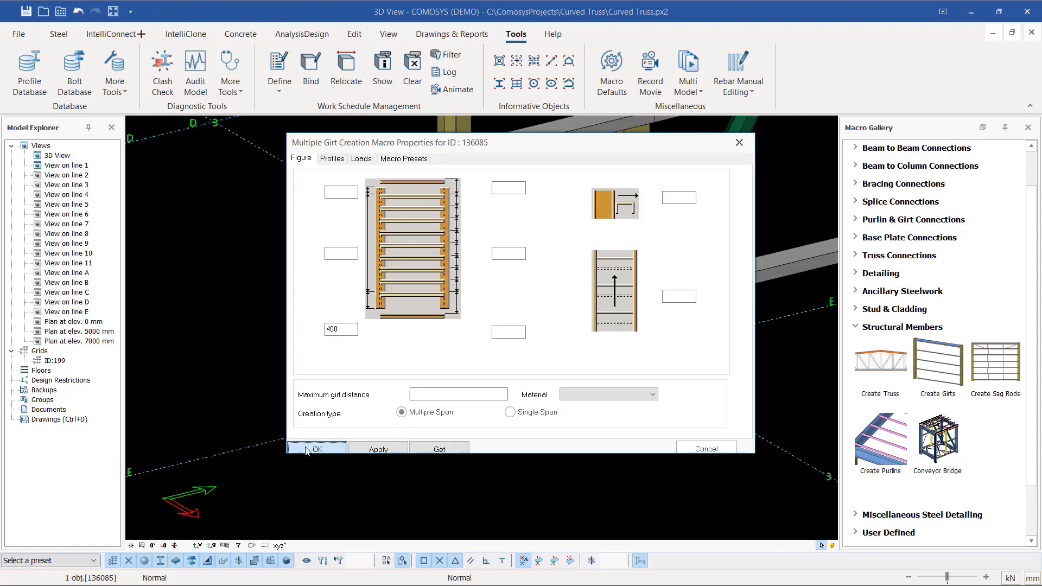
Set the bottom girt offset of the gable girts on grid line 11 to 400 mm in their macro properties.
scroll(370, 432, "down", 3)
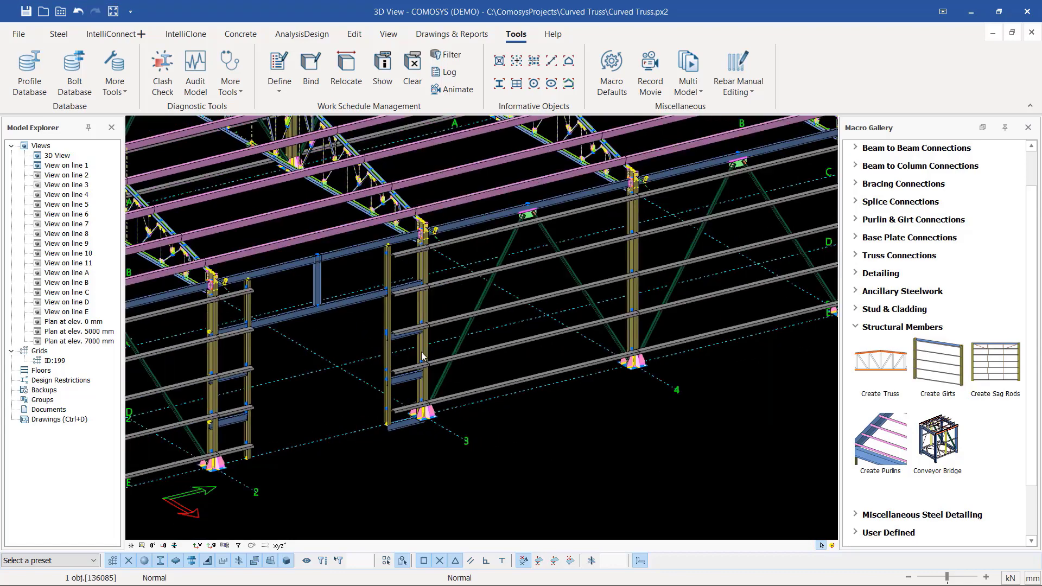
scroll(224, 377, "down", 5)
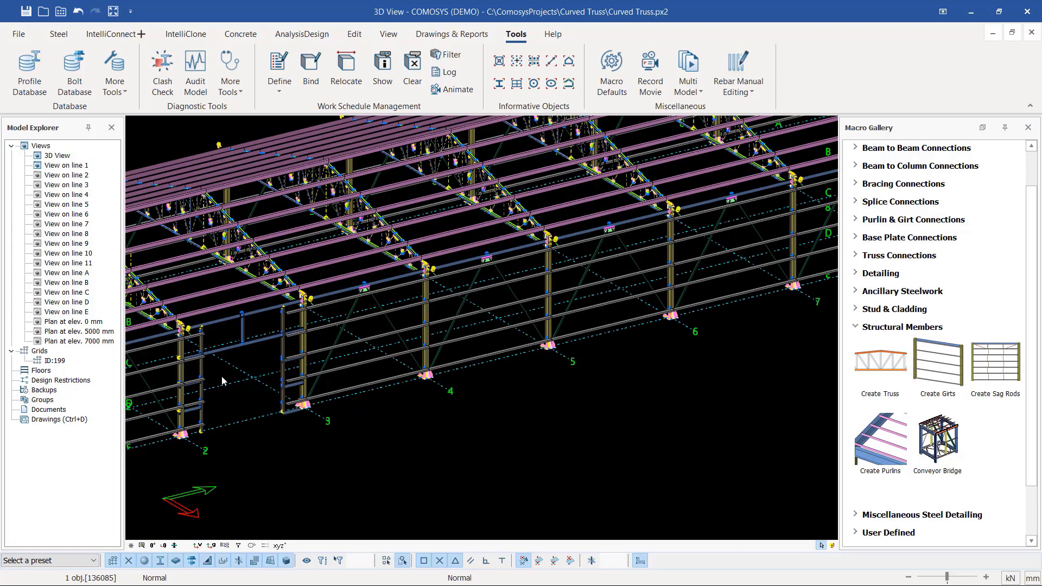
scroll(269, 370, "up", 8)
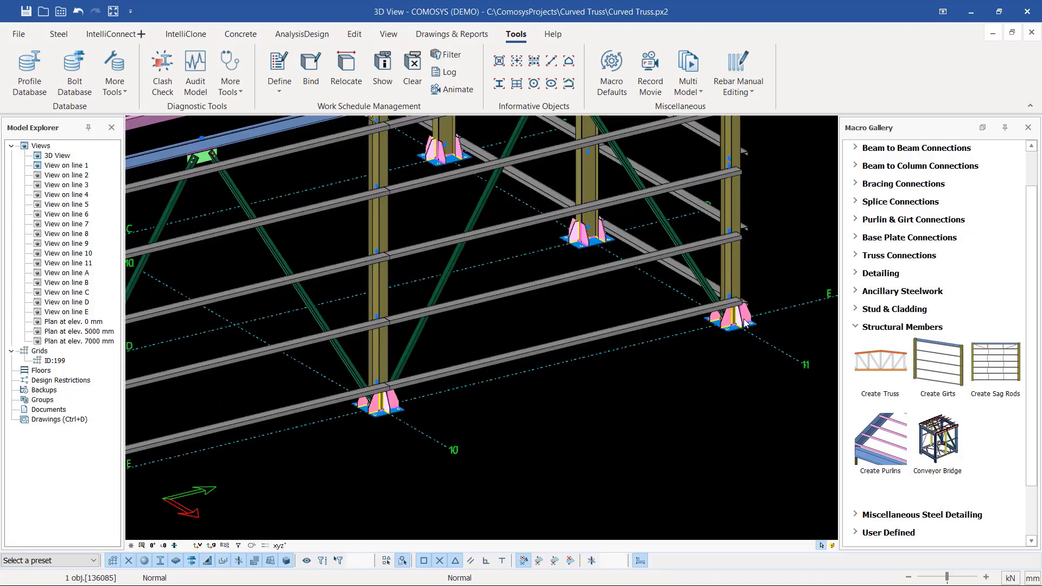
scroll(705, 302, "down", 1)
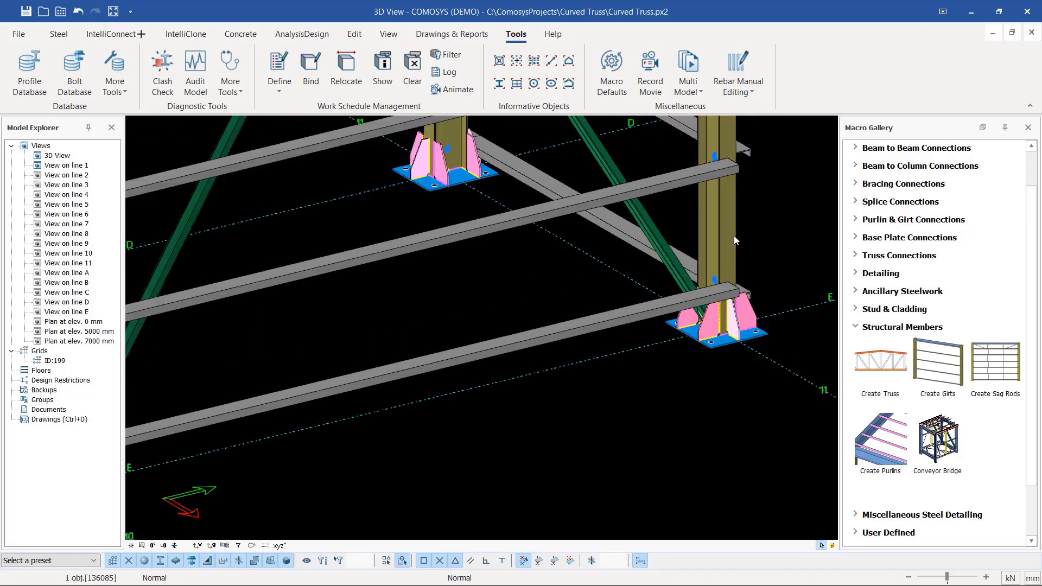
middle_click_drag(717, 280, 679, 282)
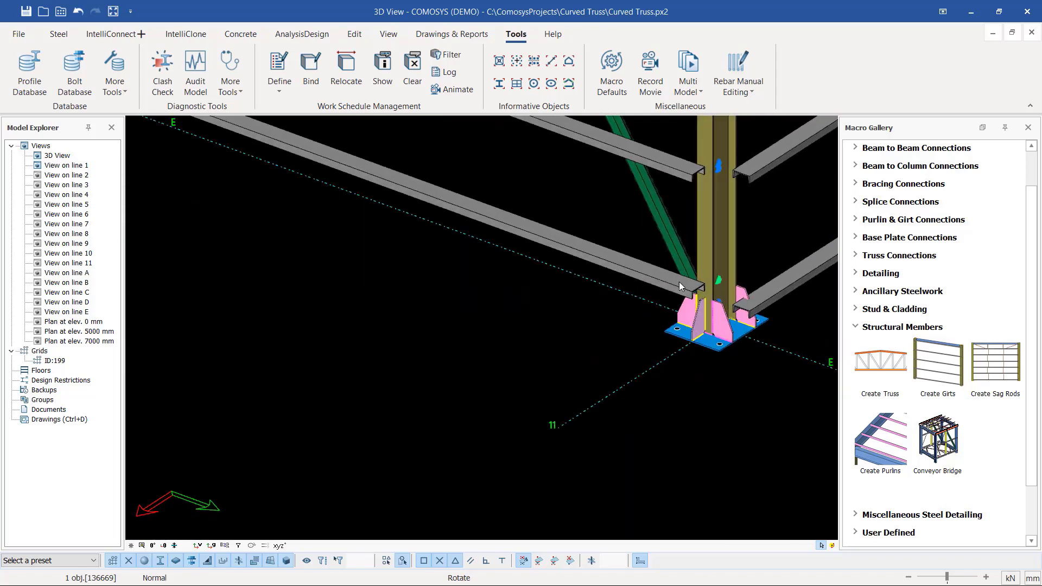
scroll(695, 288, "down", 2)
scroll(708, 294, "up", 2)
left_click(657, 303)
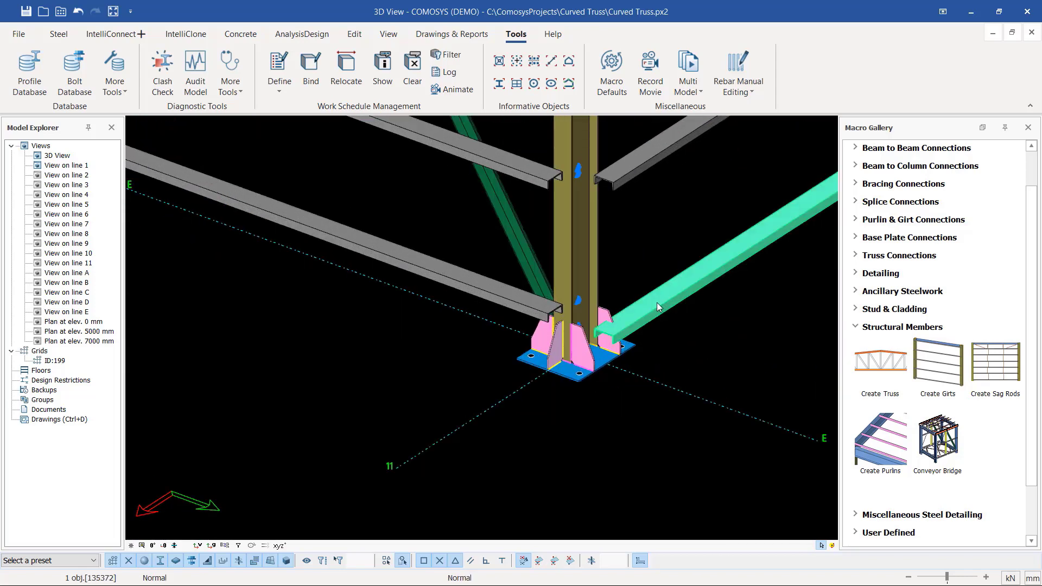
left_click(656, 302)
double_click(657, 302)
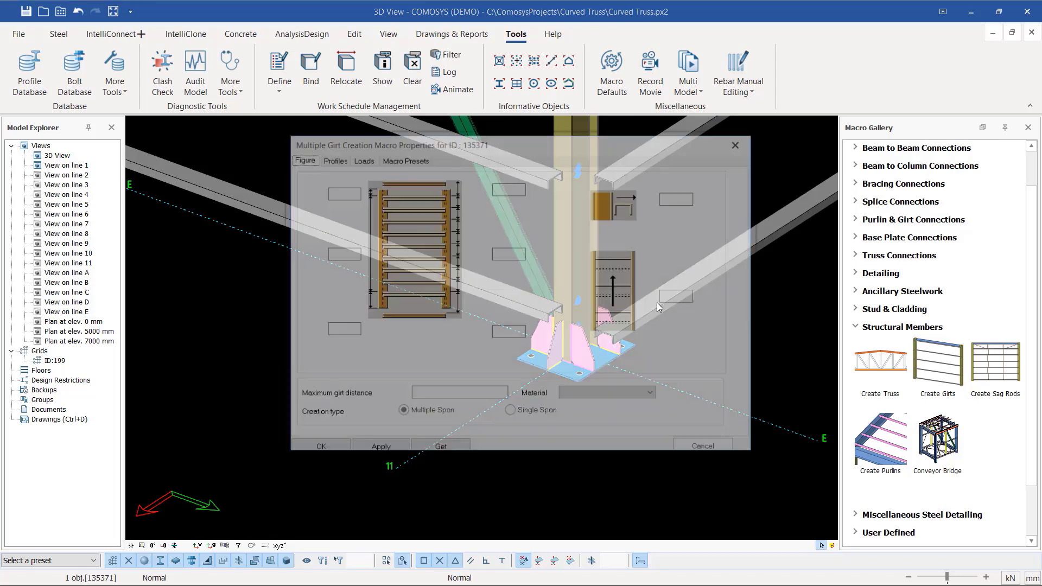
left_click_drag(429, 145, 751, 146)
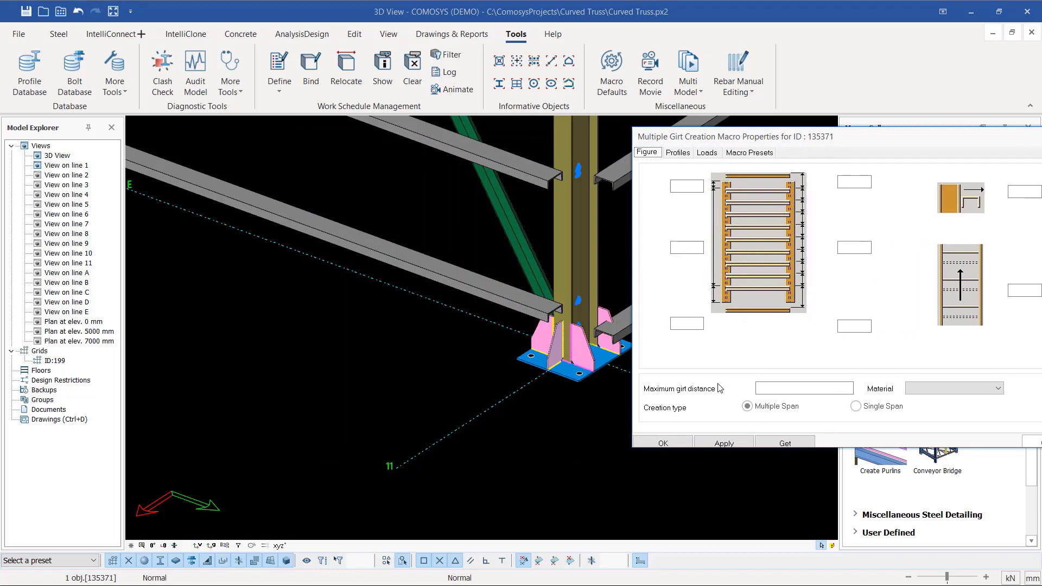
left_click(688, 322)
left_click(724, 443)
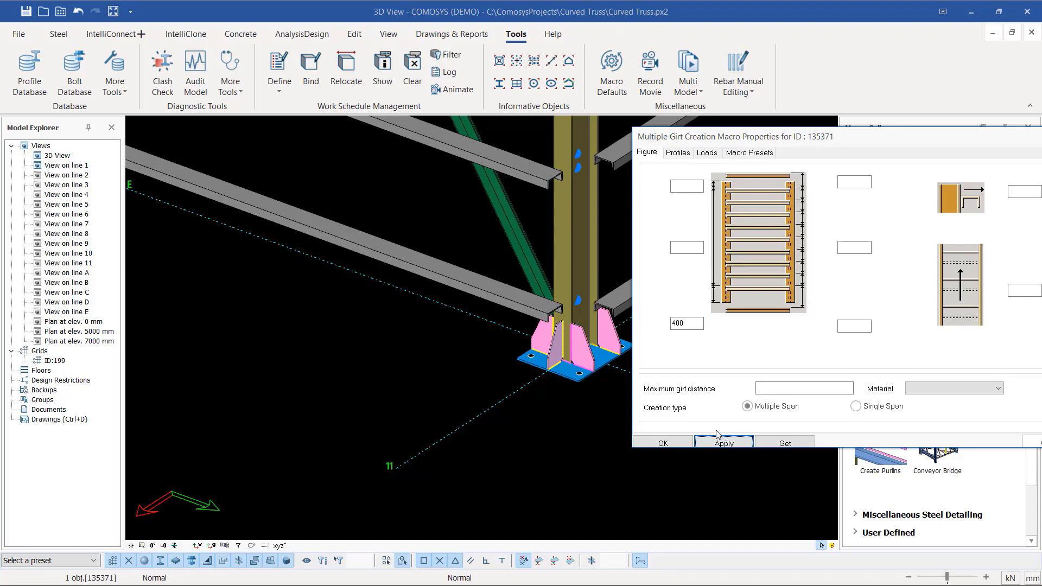
left_click(663, 443)
Set the bottom girt offset of the side wall girts on grid line A to 400 mm in their macro properties.
scroll(389, 460, "down", 6)
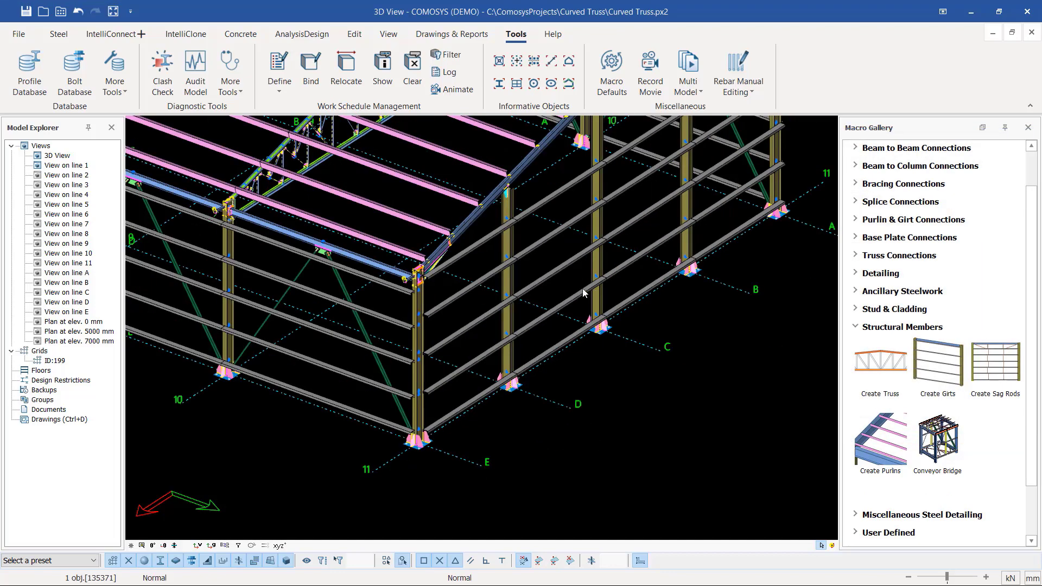
middle_click_drag(581, 289, 536, 288)
scroll(662, 259, "down", 3)
scroll(661, 258, "up", 4)
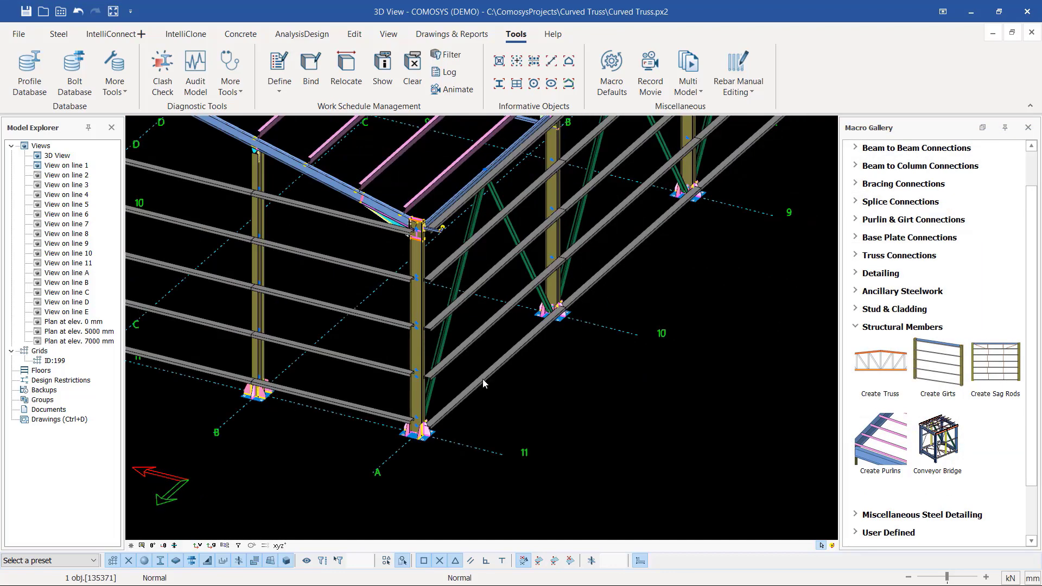
scroll(484, 383, "up", 4)
left_click(471, 387)
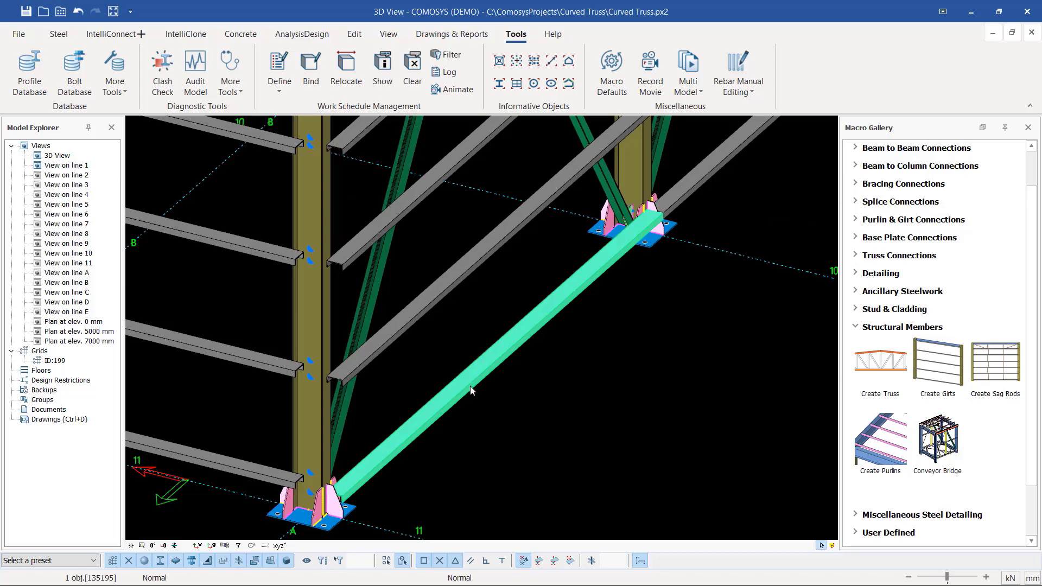
left_click(640, 267)
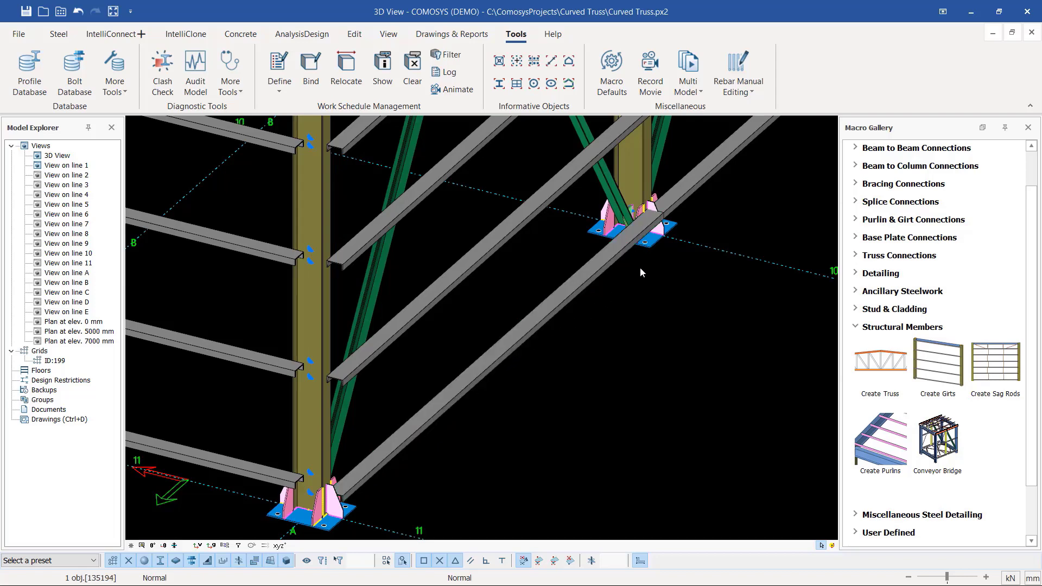
key("Return")
left_click_drag(441, 144, 620, 152)
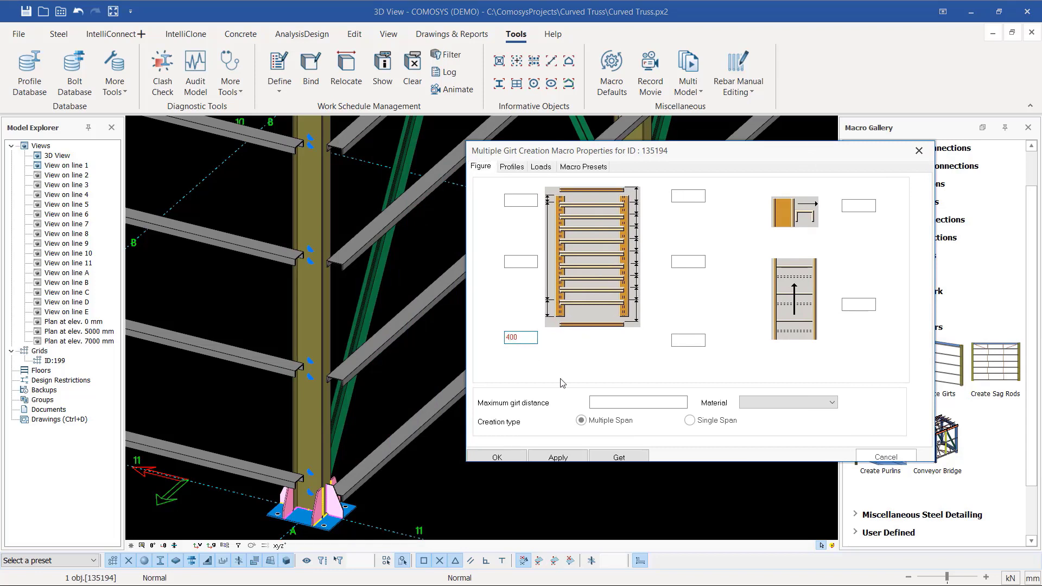
left_click(556, 452)
left_click(497, 457)
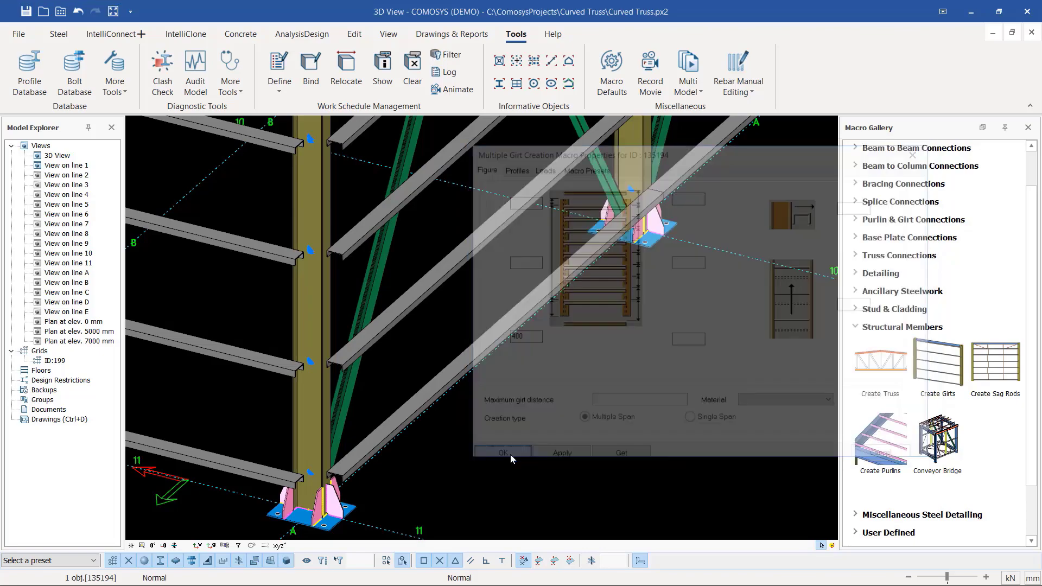
Inspect the bottom girts and column bases along grid line A, comparing the corner column at grid line 1 with the column at grid line 2.
scroll(425, 456, "down", 5)
middle_click_drag(542, 342, 375, 355)
scroll(309, 345, "down", 4)
middle_click_drag(477, 357, 434, 380)
middle_click_drag(347, 328, 315, 323)
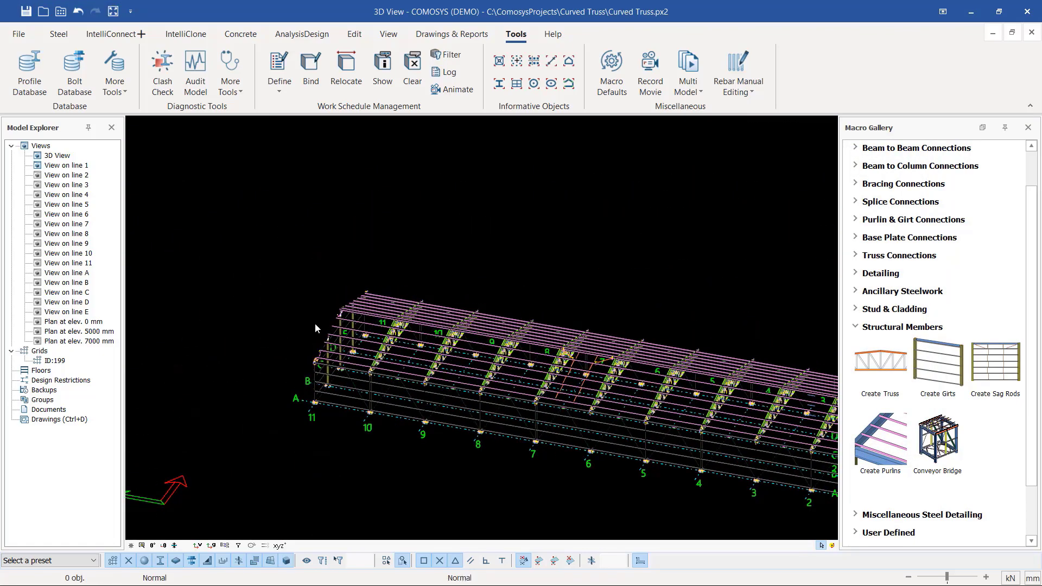
scroll(315, 323, "down", 3)
scroll(583, 401, "up", 9)
scroll(504, 415, "up", 2)
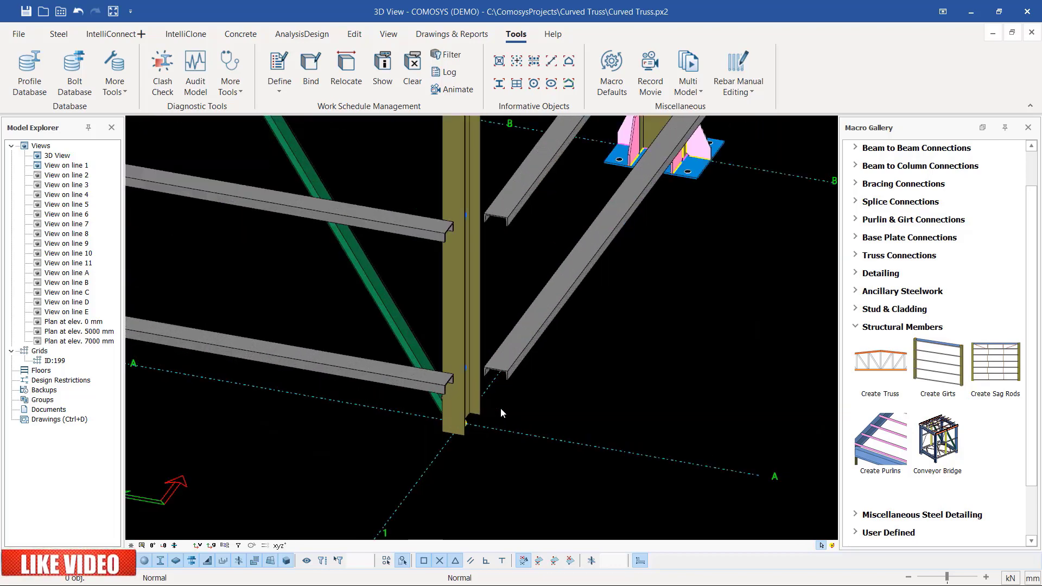
scroll(521, 446, "down", 6)
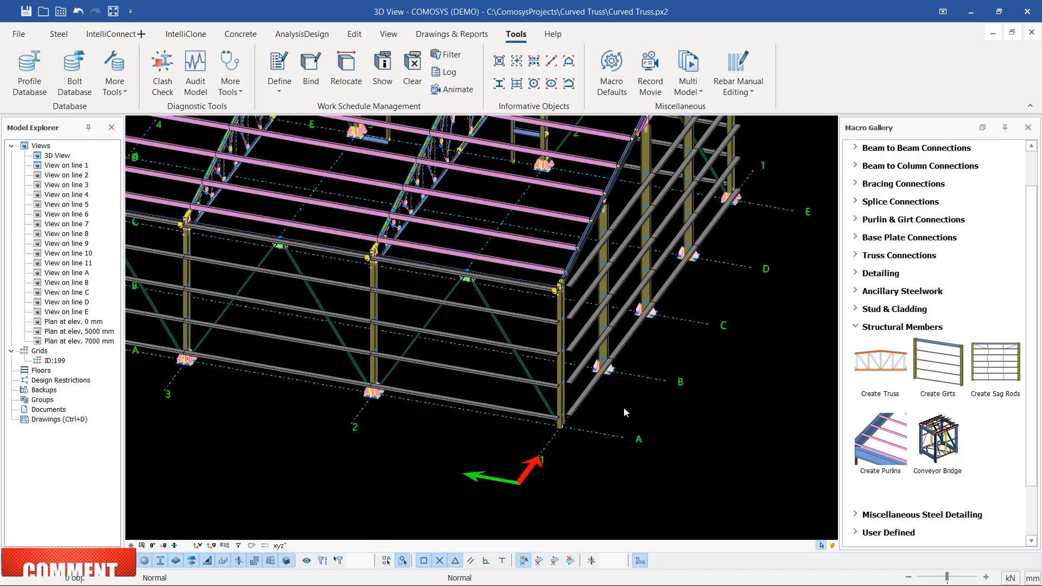
scroll(575, 424, "up", 5)
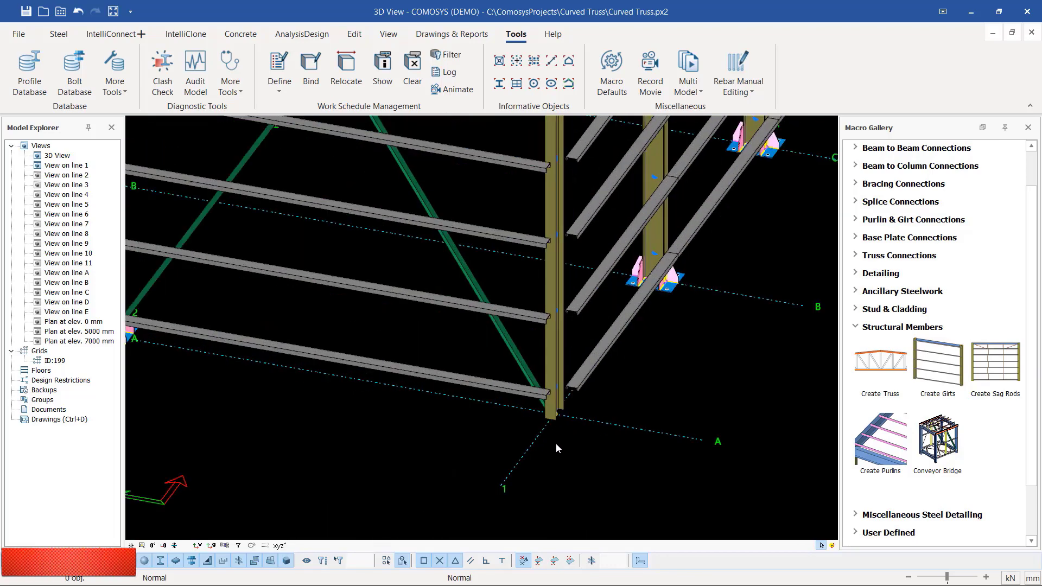
scroll(621, 409, "down", 2)
scroll(271, 380, "up", 4)
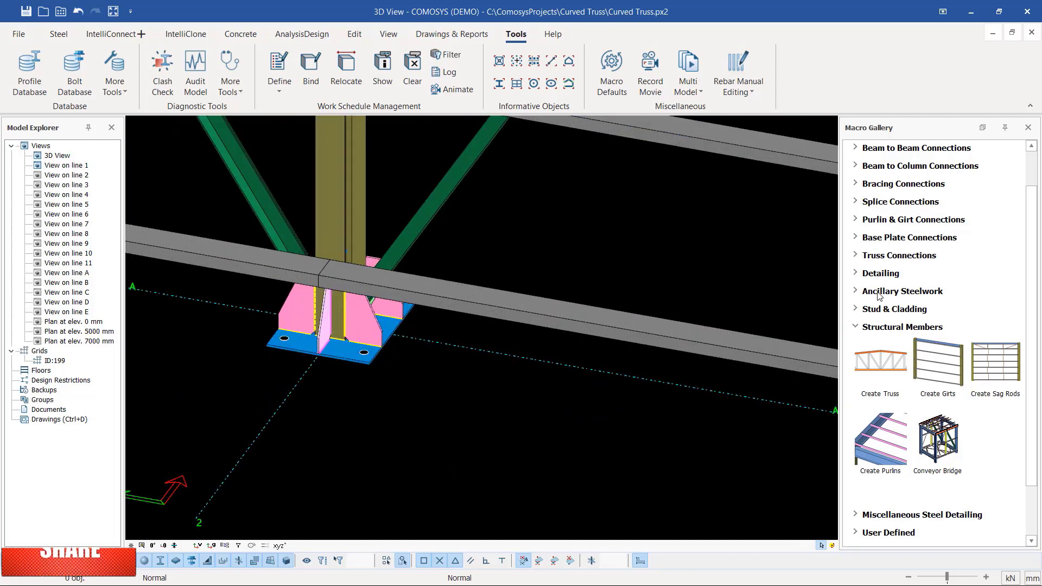
Add a Base Plate connection to the corner column at grid lines A and 1.
scroll(200, 349, "down", 3)
scroll(396, 392, "up", 5)
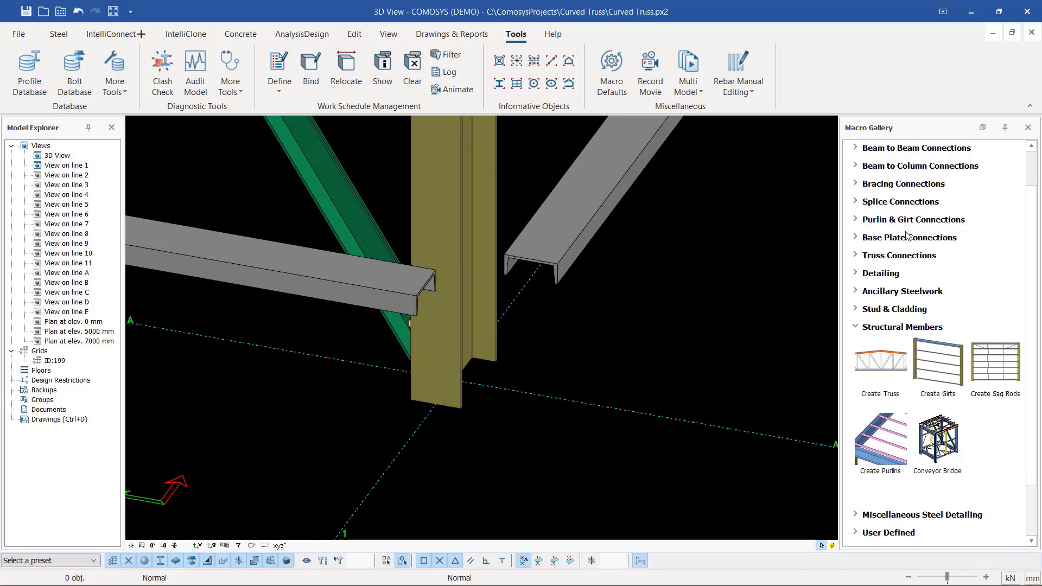
left_click(862, 240)
left_click(887, 285)
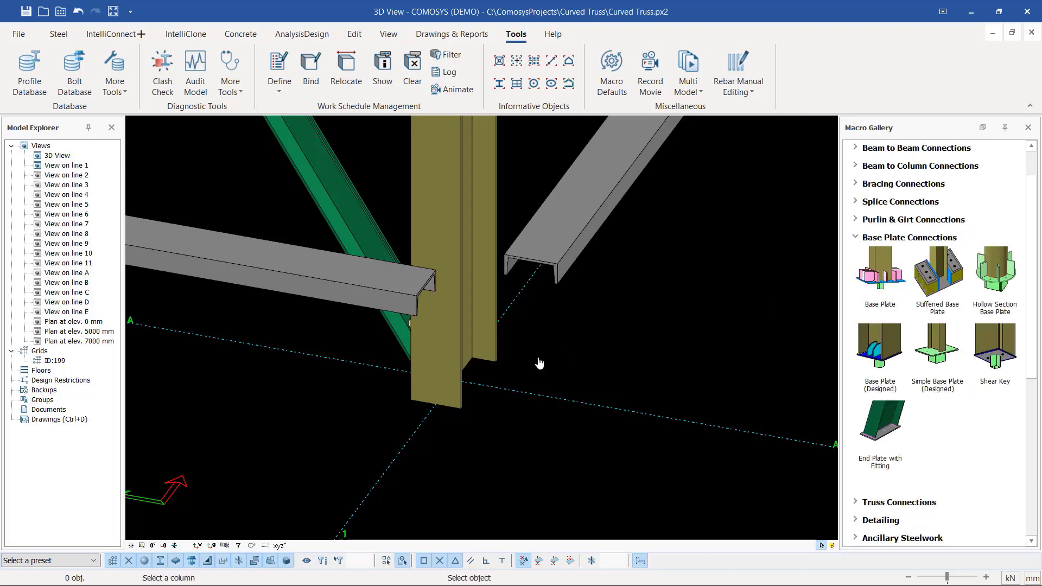
left_click(476, 330)
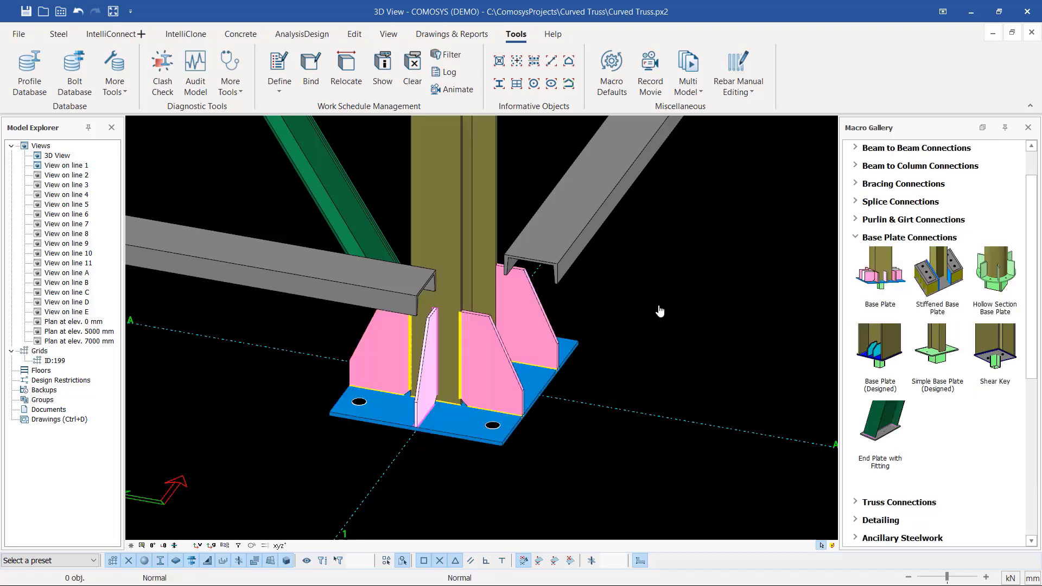
Review the corner base plate, wall girts, framed opening, roof purlins and trusses around the grid line 1 end of the building.
left_click(460, 390)
middle_click_drag(459, 389, 435, 384)
scroll(557, 443, "down", 7)
scroll(580, 433, "down", 5)
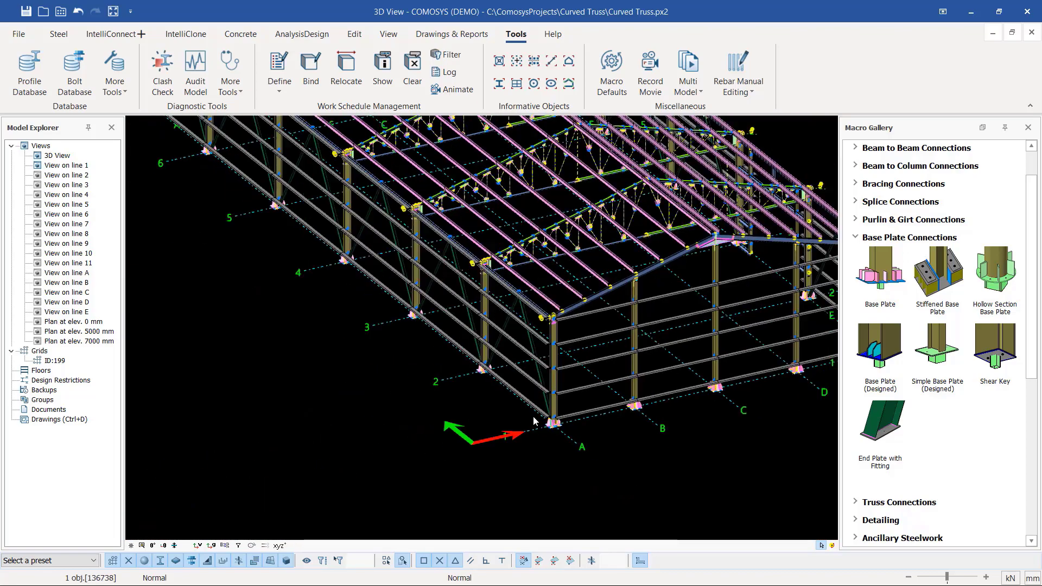
scroll(545, 421, "down", 2)
scroll(645, 341, "up", 5)
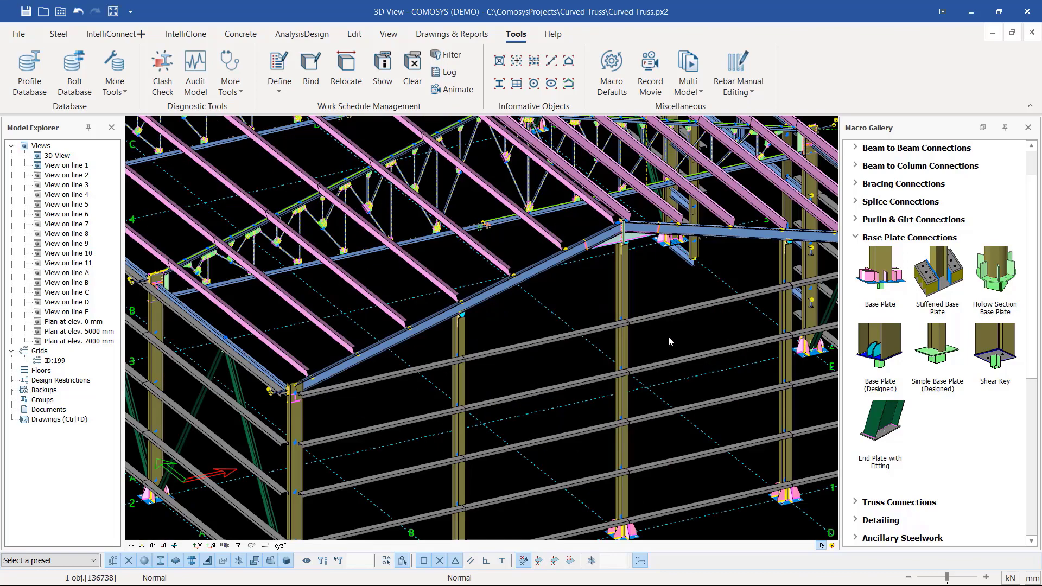
middle_click_drag(669, 337, 484, 370)
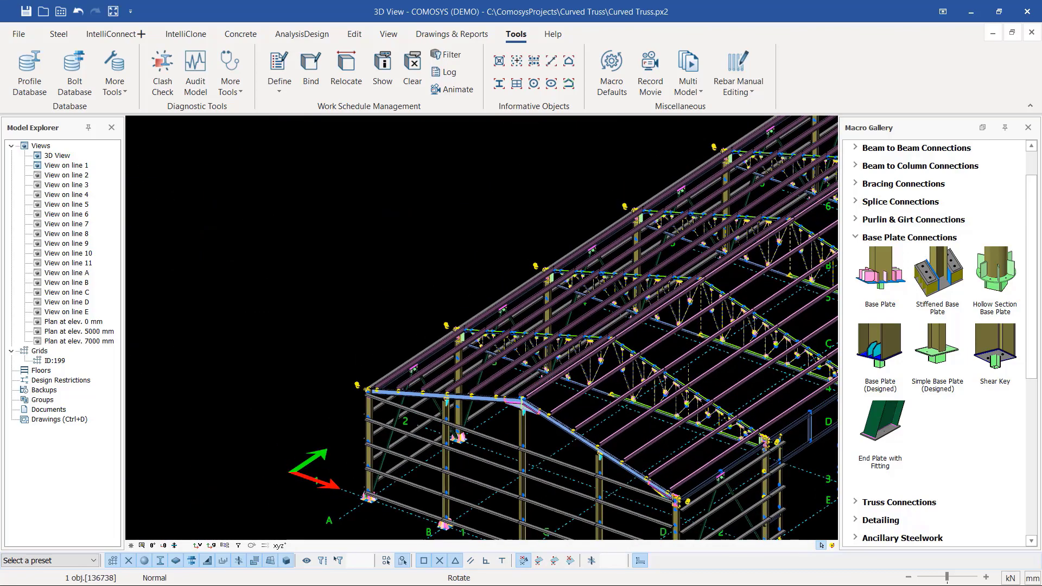
scroll(396, 341, "down", 4)
scroll(590, 451, "up", 3)
scroll(593, 453, "up", 2)
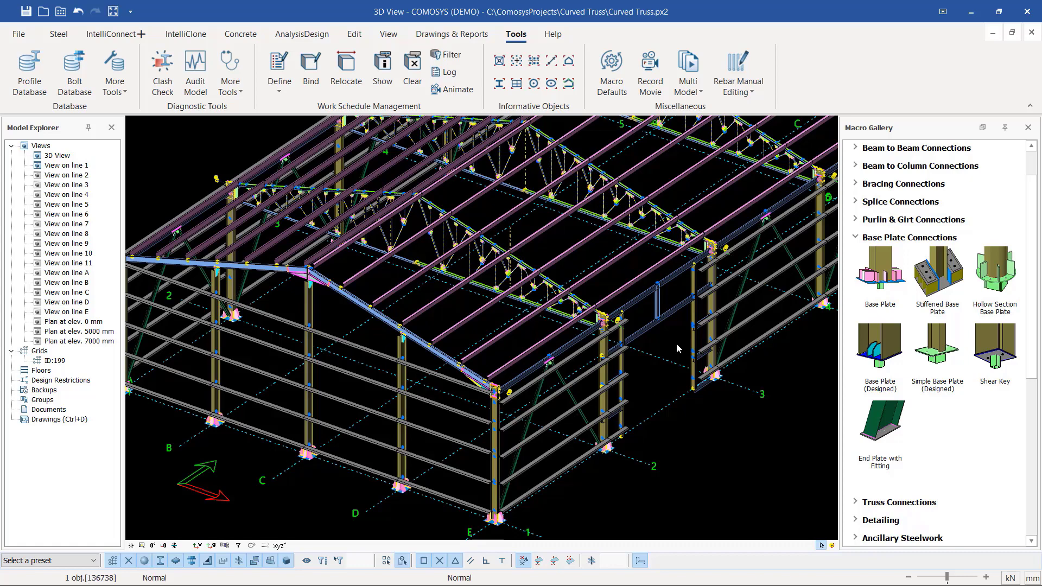
scroll(404, 204, "up", 5)
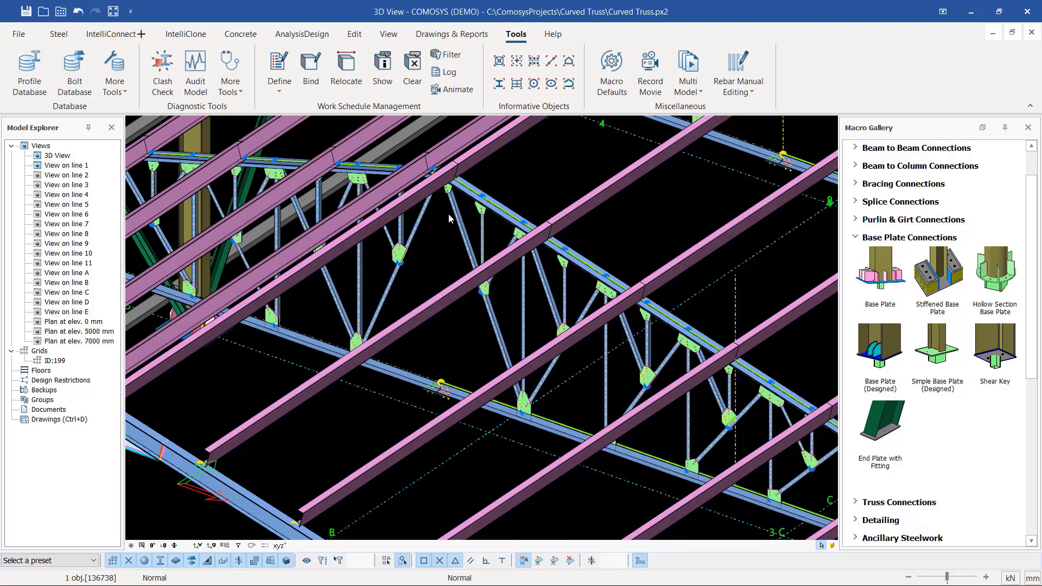
scroll(435, 259, "down", 2)
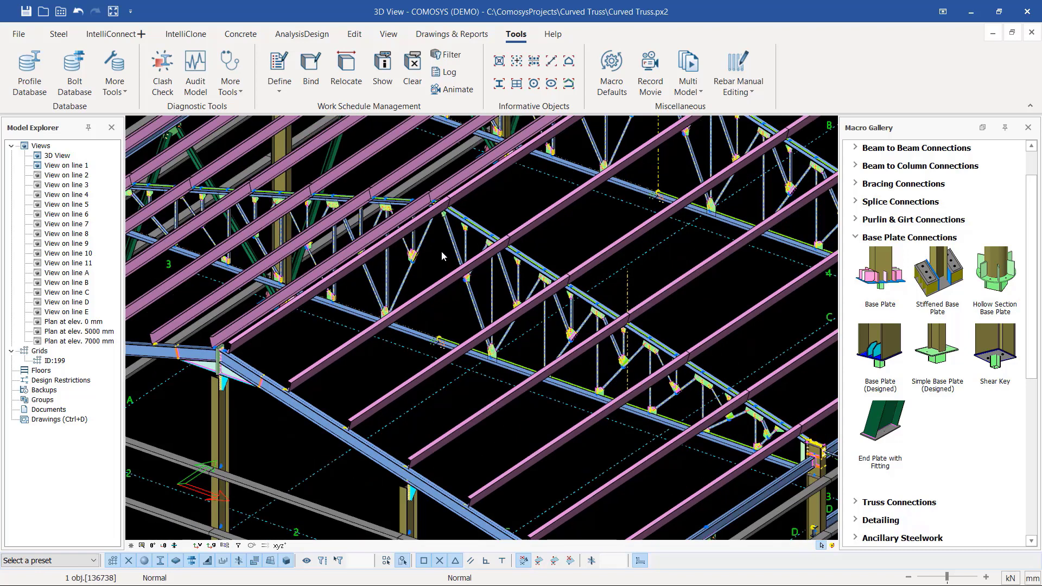